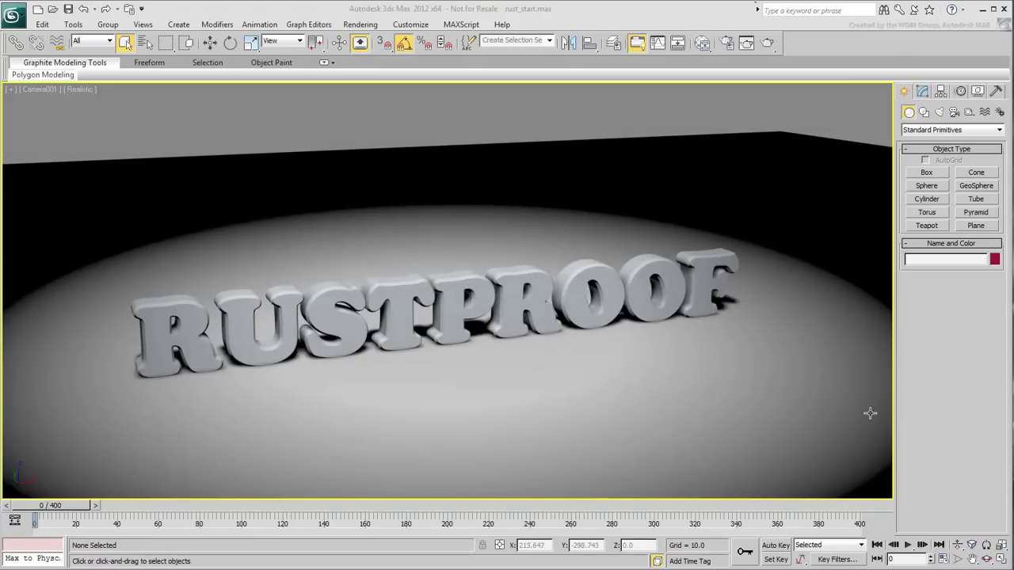
# Step: Select the RUSTPROOF text object Text001 in the Camera viewport
pyautogui.click(776, 234)
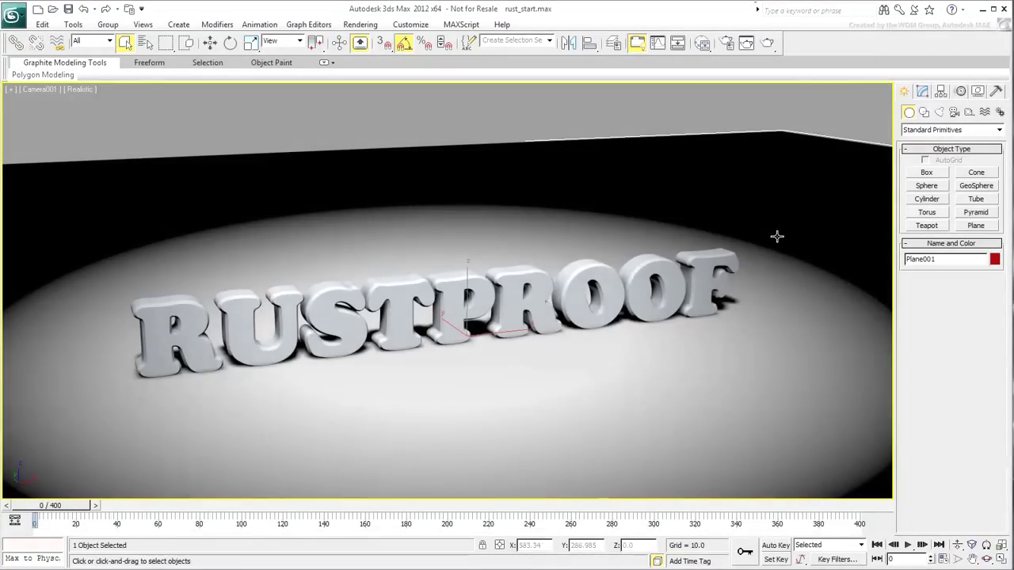
pyautogui.click(641, 309)
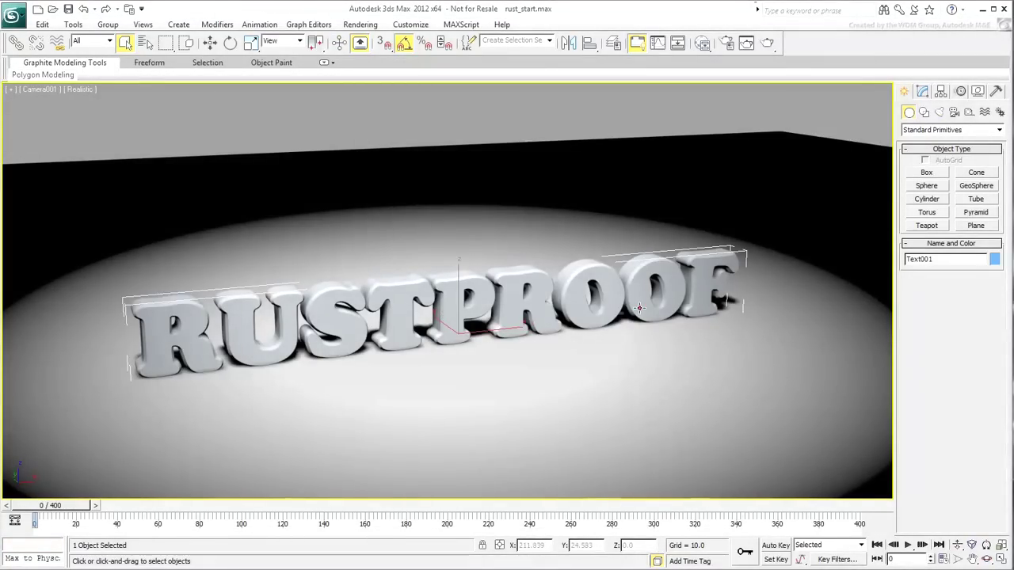
# Step: Toggle Bevel off and back on, reviewing the Text, three-level Bevel and Box UVW Map settings
pyautogui.click(923, 94)
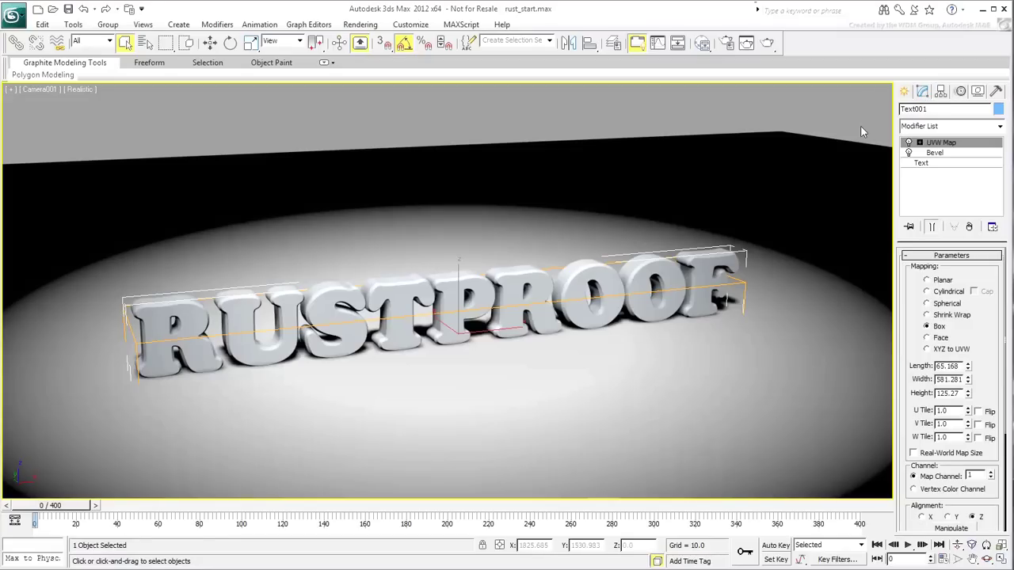
pyautogui.click(908, 152)
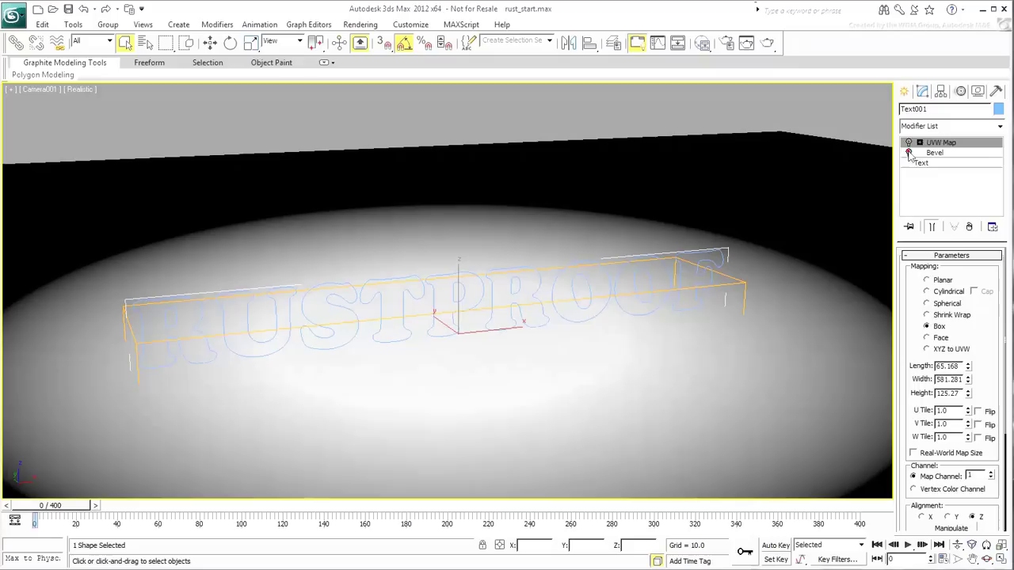
pyautogui.click(921, 163)
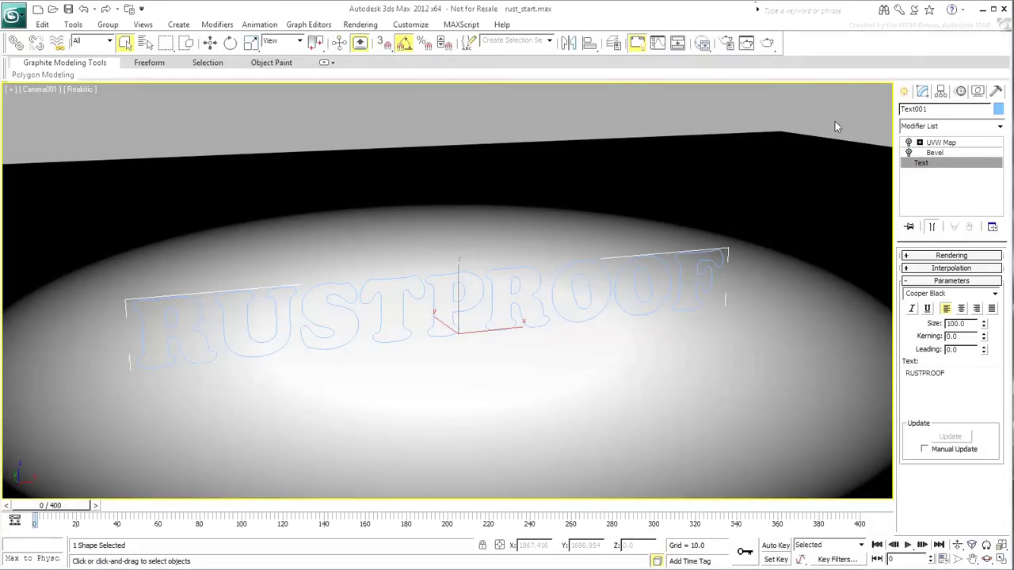
pyautogui.click(909, 152)
pyautogui.click(932, 154)
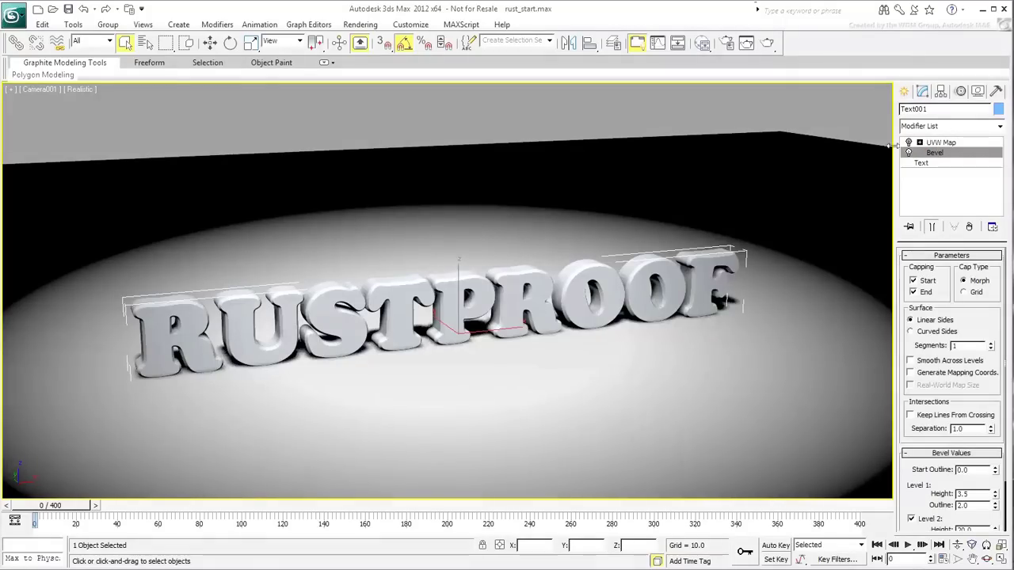
pyautogui.scroll(-3, 906, 349)
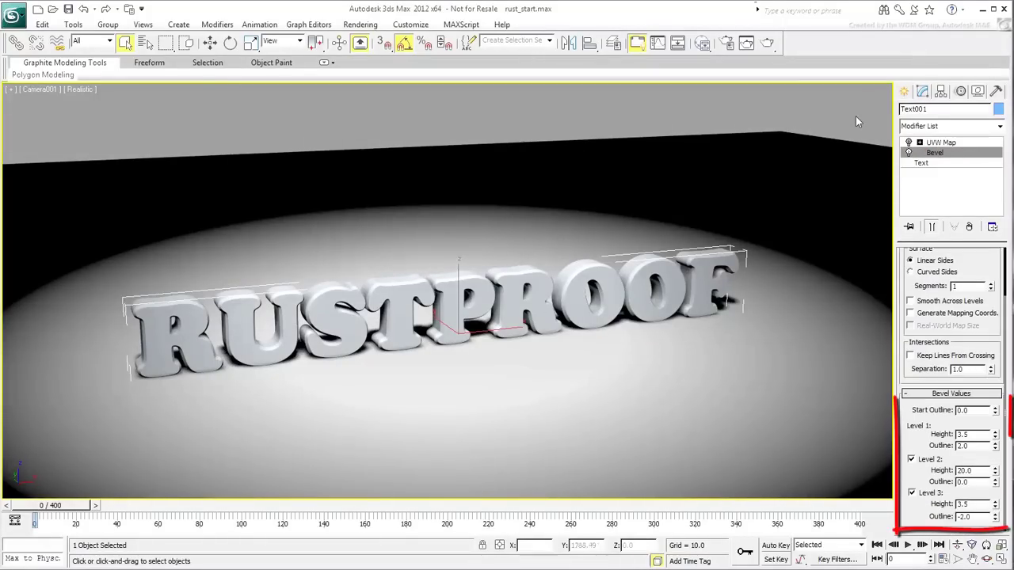
pyautogui.click(919, 143)
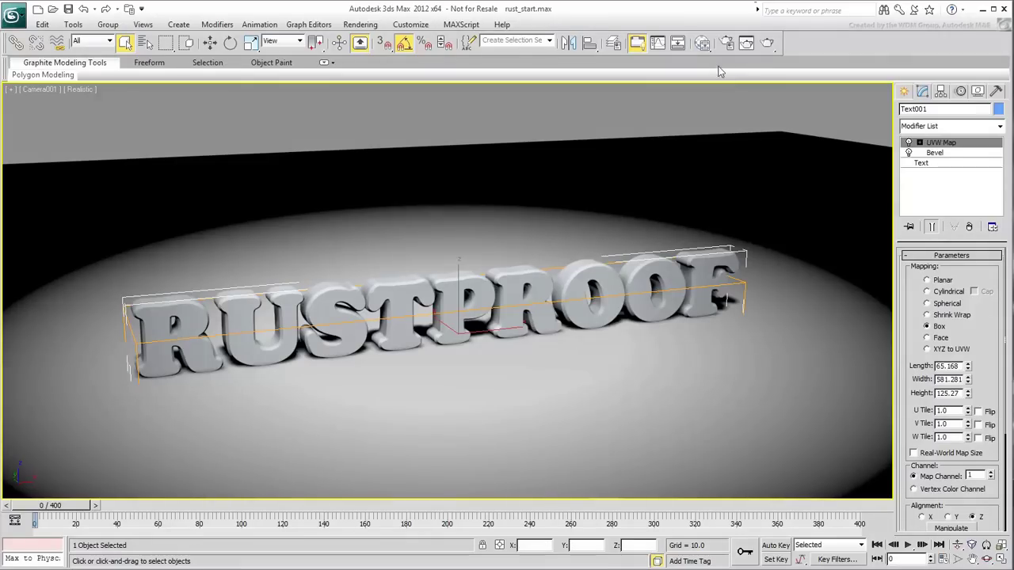
# Step: Inspect the Metal material's nodes in the Slate Material Editor, collapsing the Map #2 and Map #4 previews
pyautogui.click(704, 44)
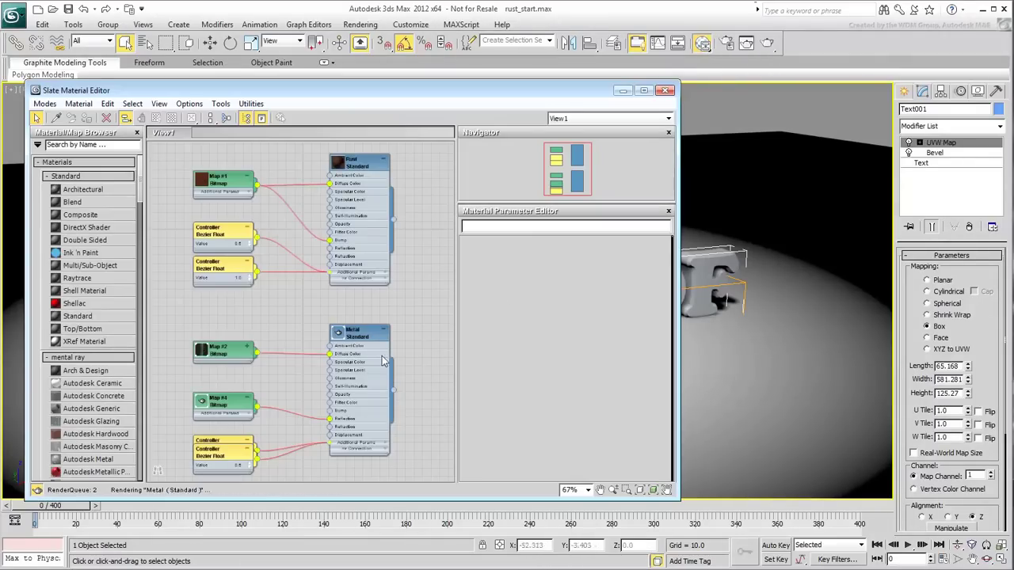
pyautogui.moveTo(300, 411); pyautogui.dragTo(276, 331, button='middle')
pyautogui.scroll(5, 276, 331)
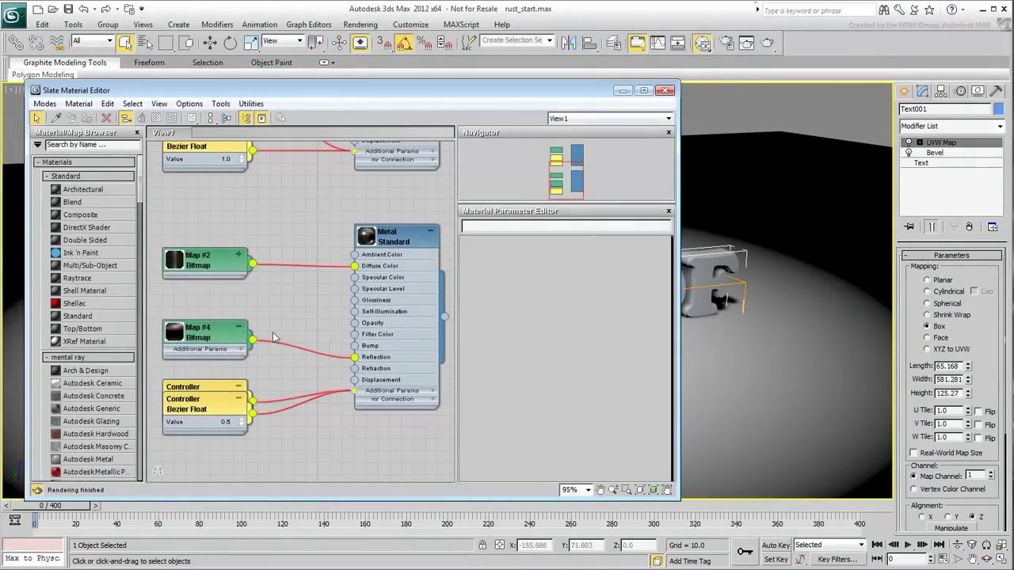
pyautogui.click(173, 267)
pyautogui.doubleClick(200, 315)
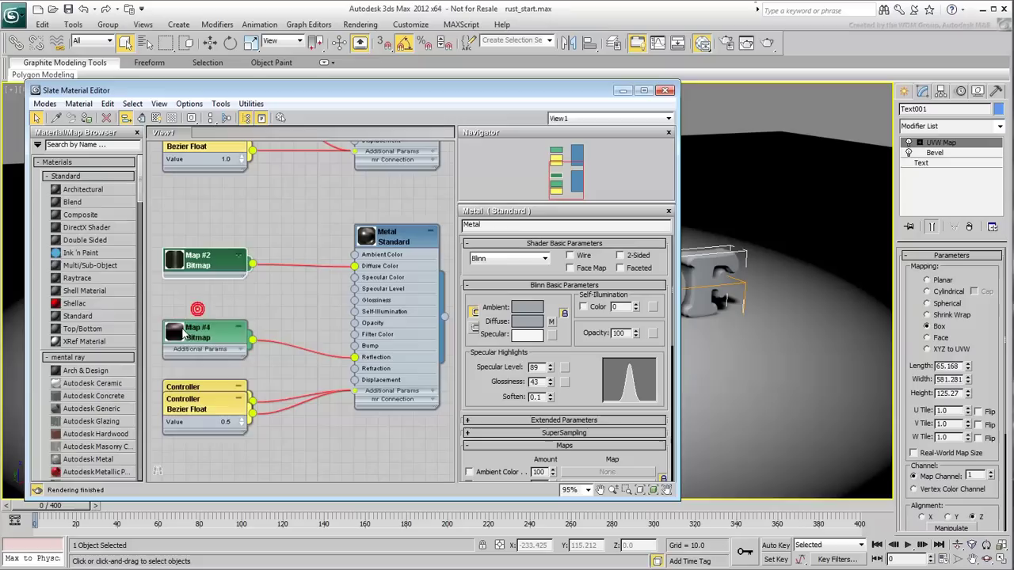
pyautogui.doubleClick(176, 339)
pyautogui.doubleClick(177, 338)
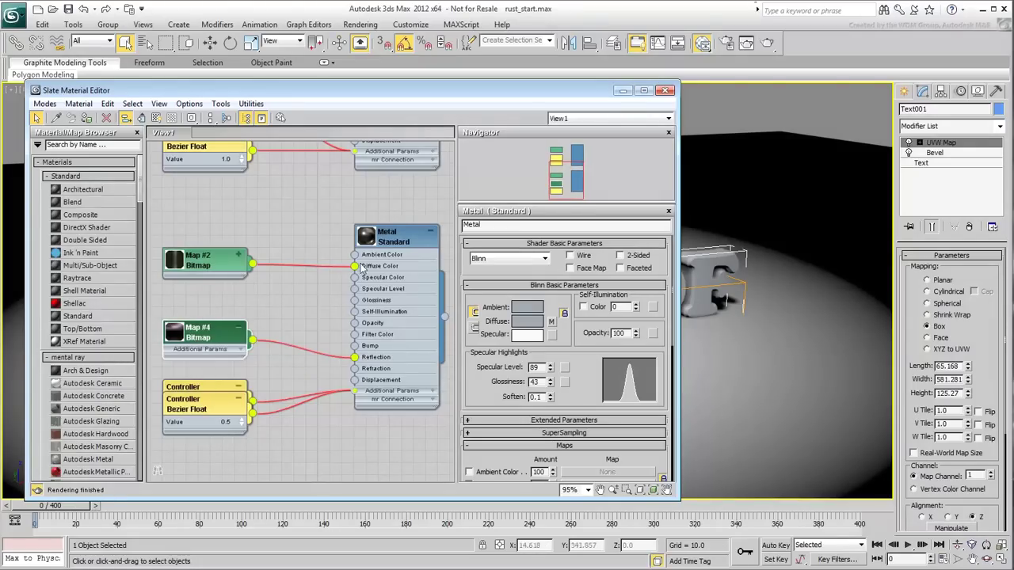
pyautogui.click(667, 90)
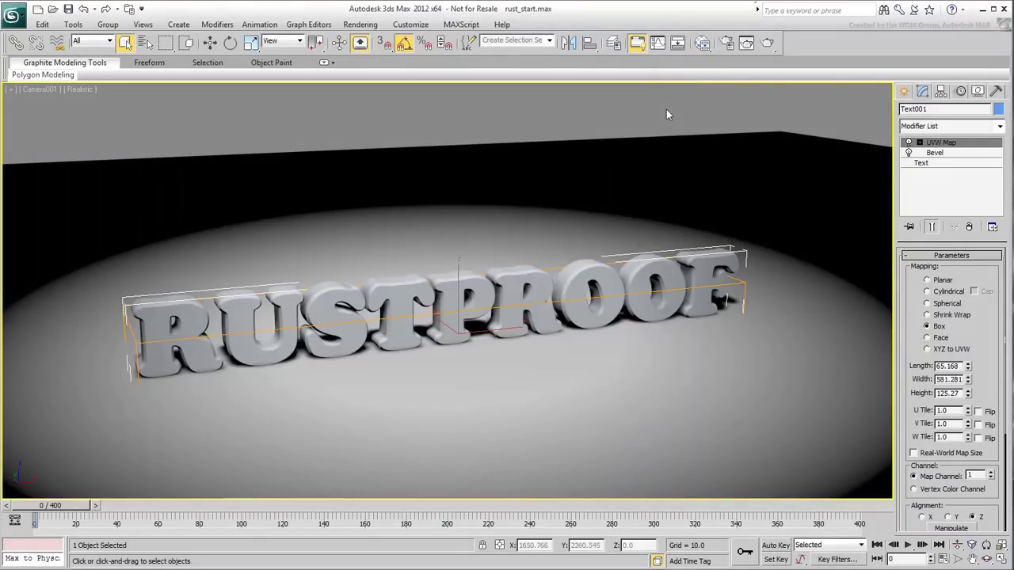
pyautogui.click(768, 42)
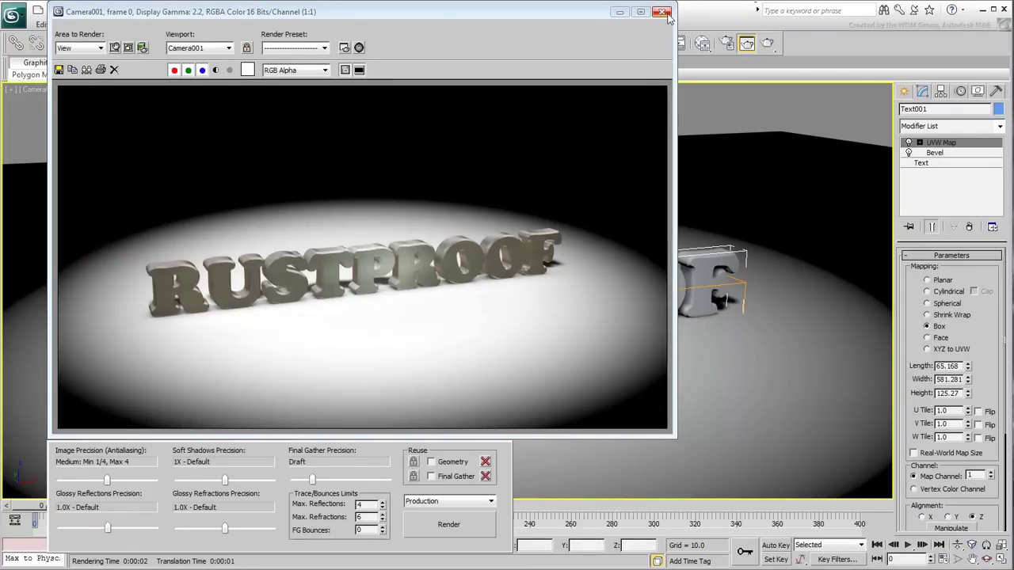
pyautogui.click(663, 12)
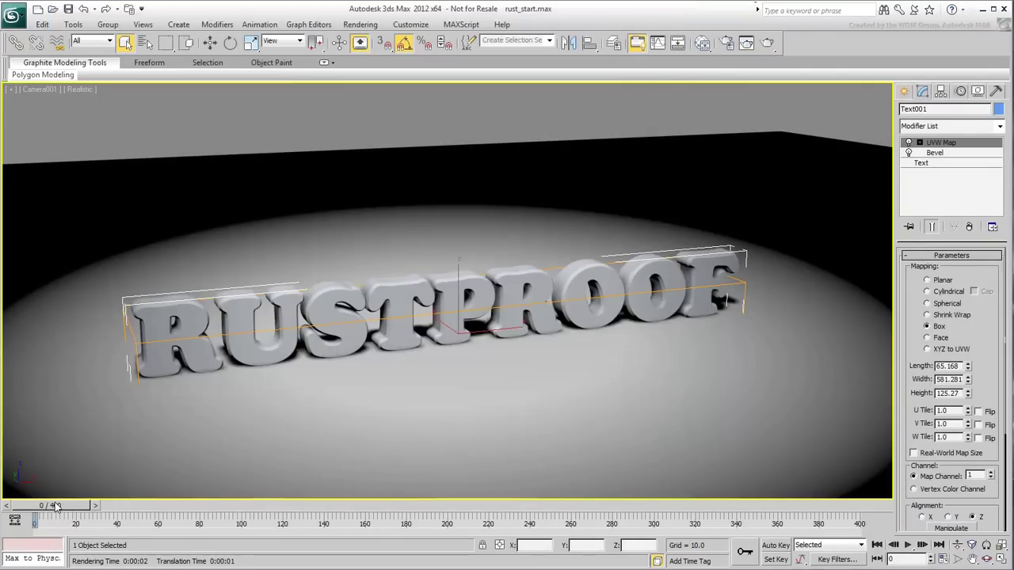
pyautogui.moveTo(54, 507); pyautogui.dragTo(14, 477)
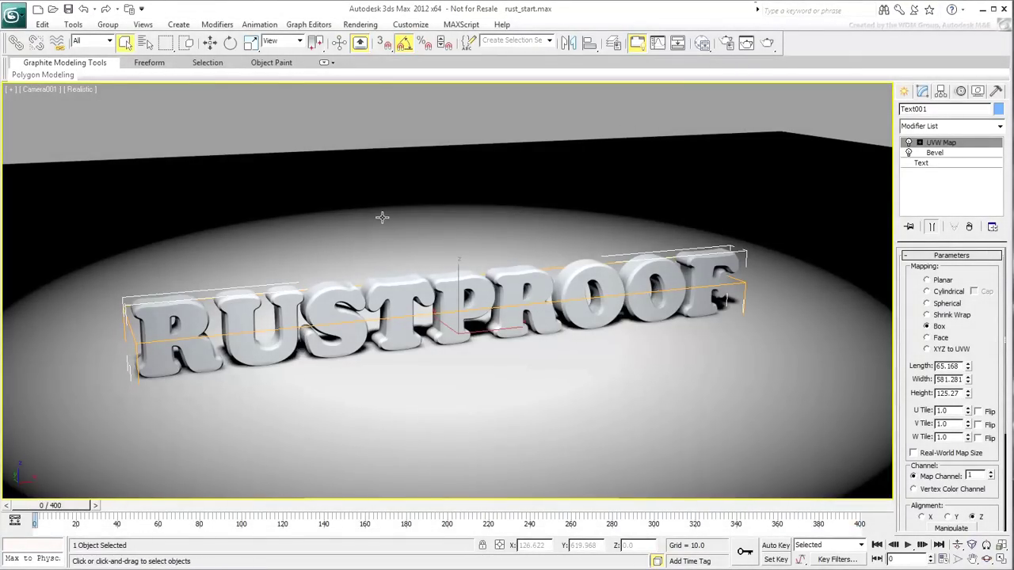
# Step: Rename the text object Text001 to Text_CLEAN
pyautogui.click(933, 109)
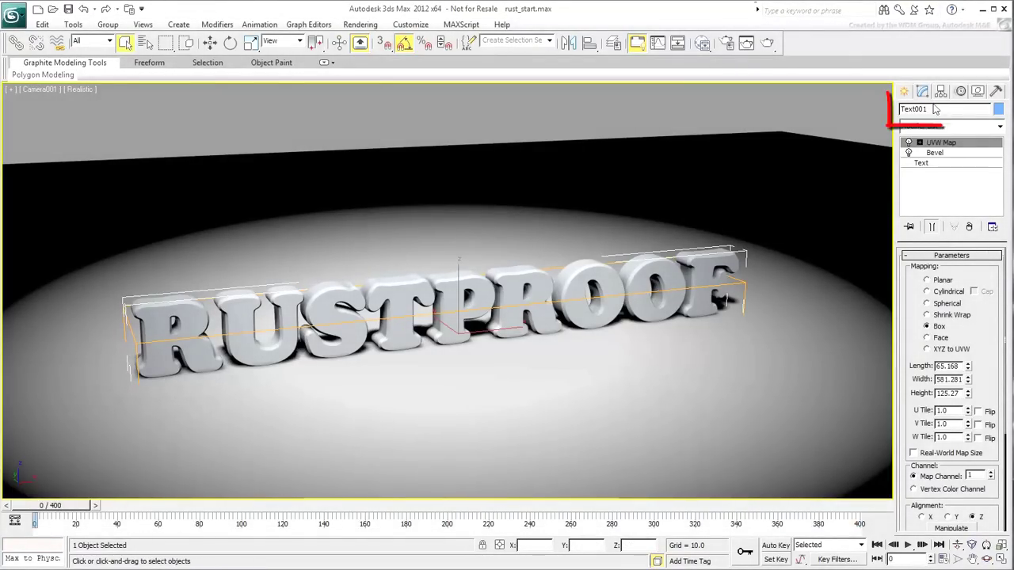
pyautogui.press('BackSpace')
pyautogui.press('BackSpace')
pyautogui.press('BackSpace')
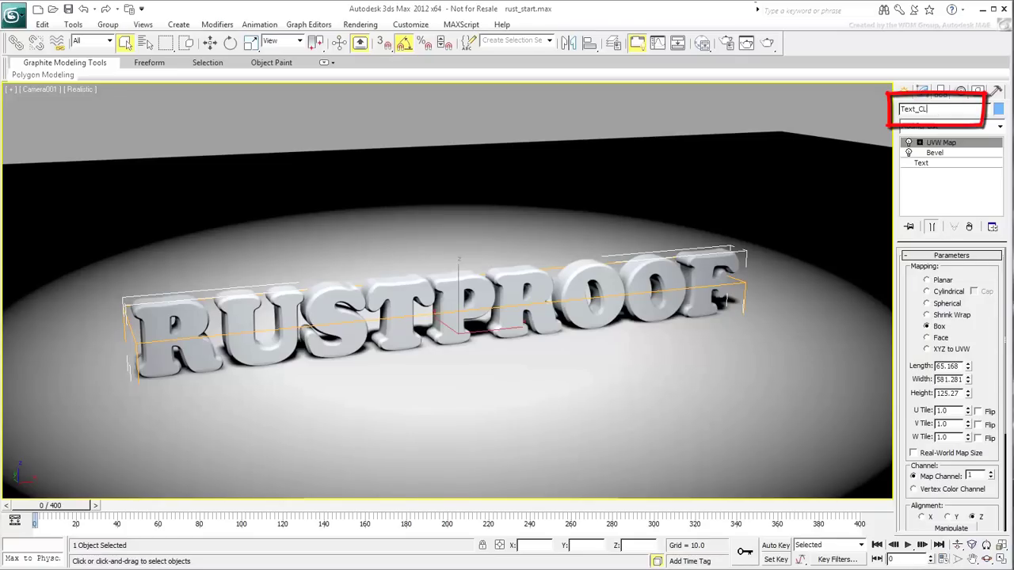
pyautogui.write('_CLEAN')
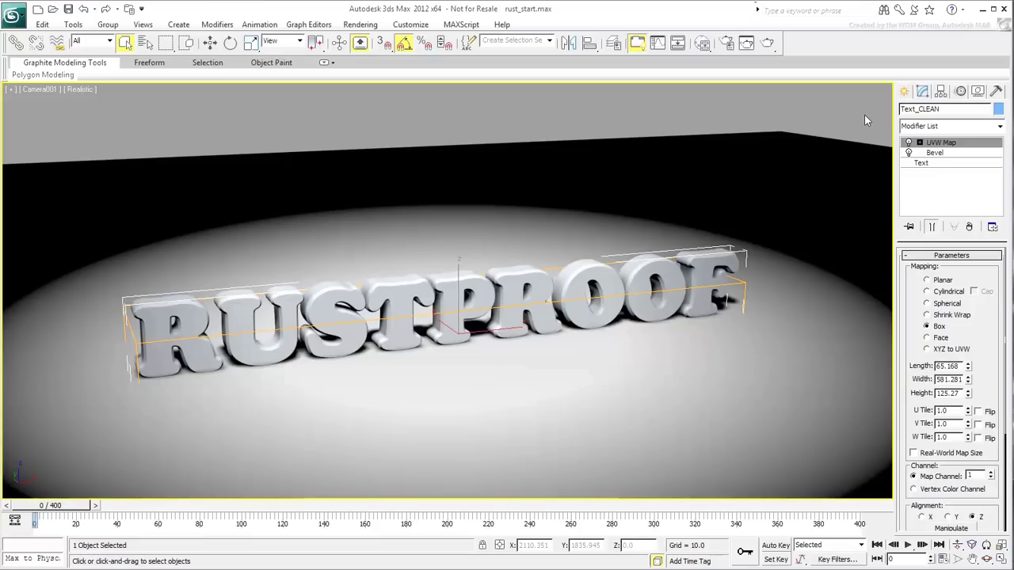
# Step: Clone Text_CLEAN as an independent Copy named Text_RUSTY
pyautogui.click(43, 24)
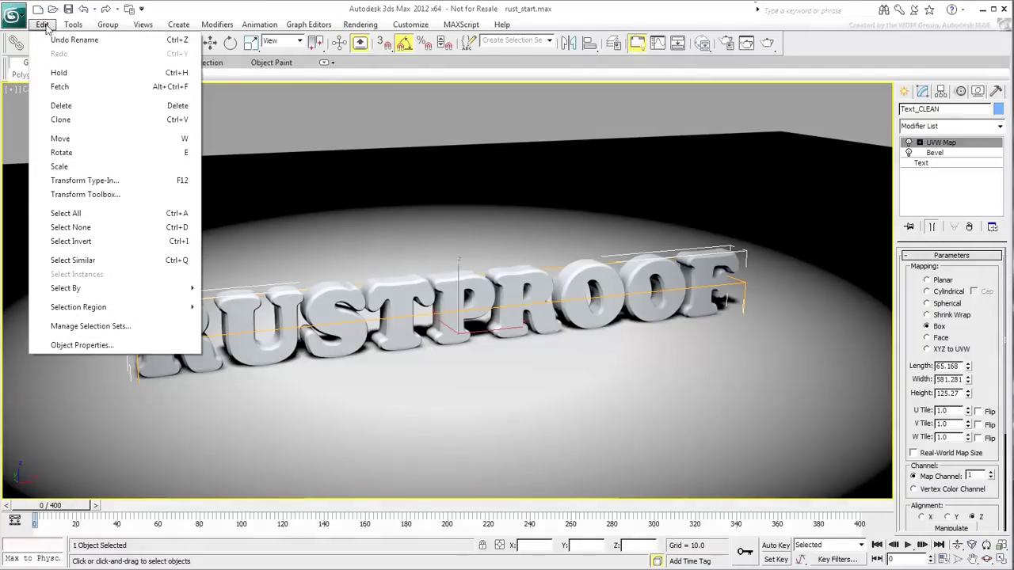
pyautogui.click(68, 121)
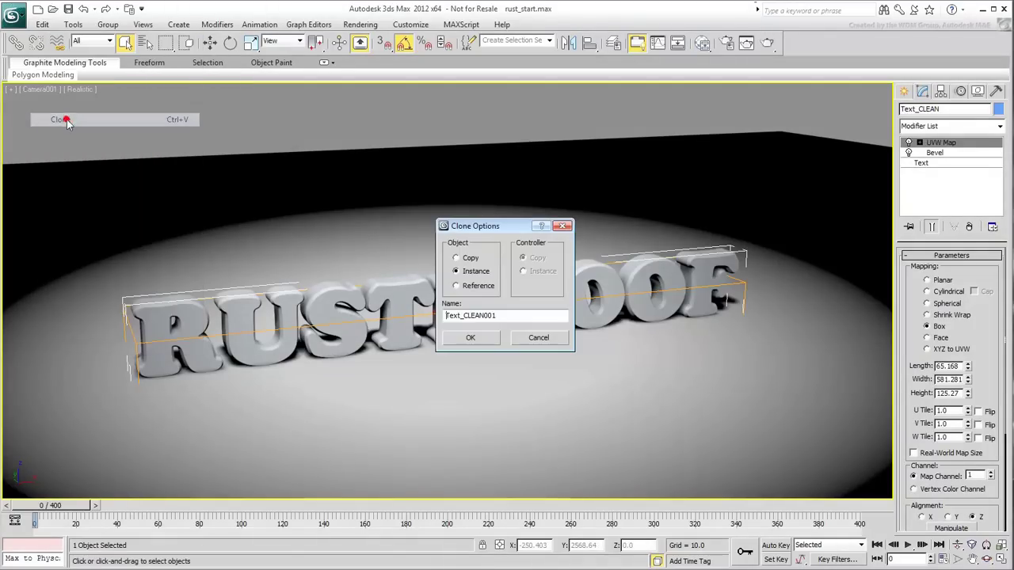
pyautogui.click(468, 260)
pyautogui.moveTo(504, 315); pyautogui.dragTo(465, 316)
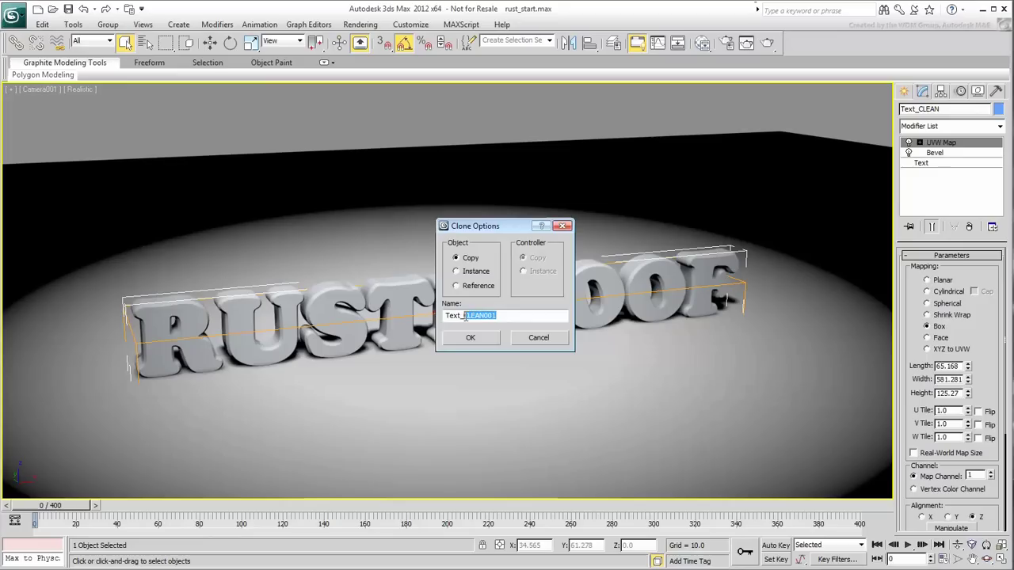
pyautogui.write('RUSTY')
pyautogui.click(471, 339)
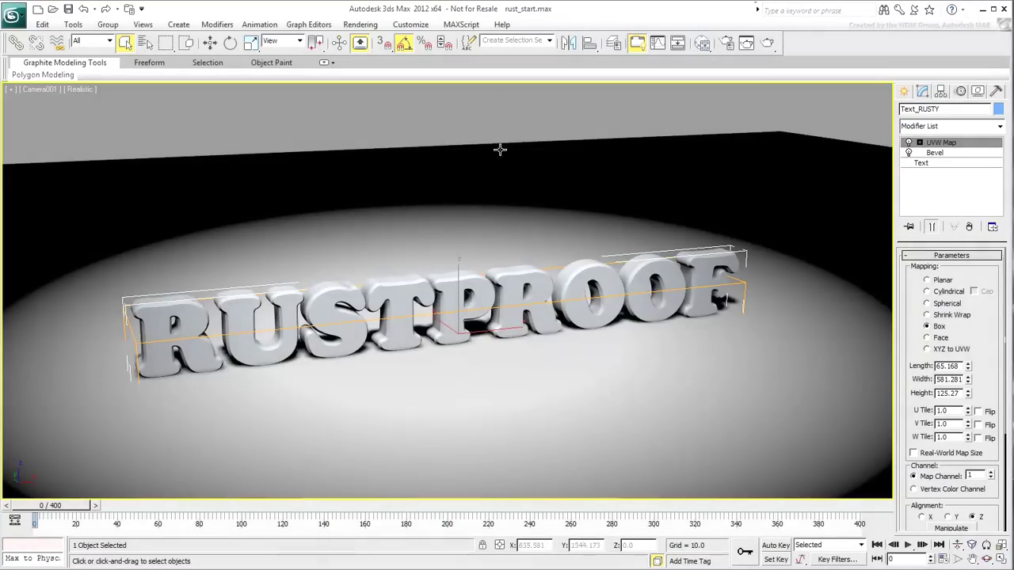
# Step: Isolate Text_RUSTY and set its object colour to yellow
pyautogui.rightClick(479, 266)
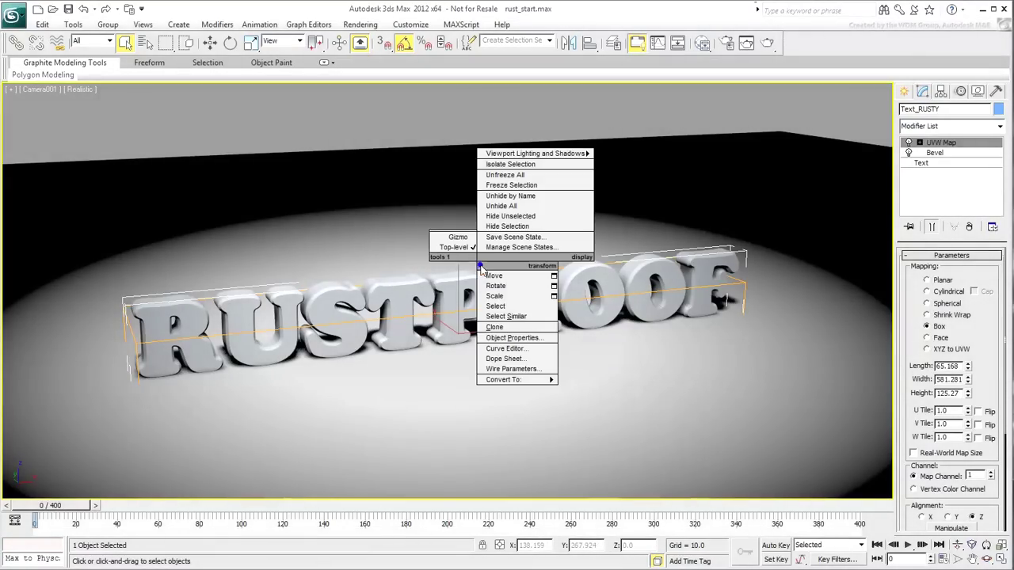
pyautogui.click(523, 164)
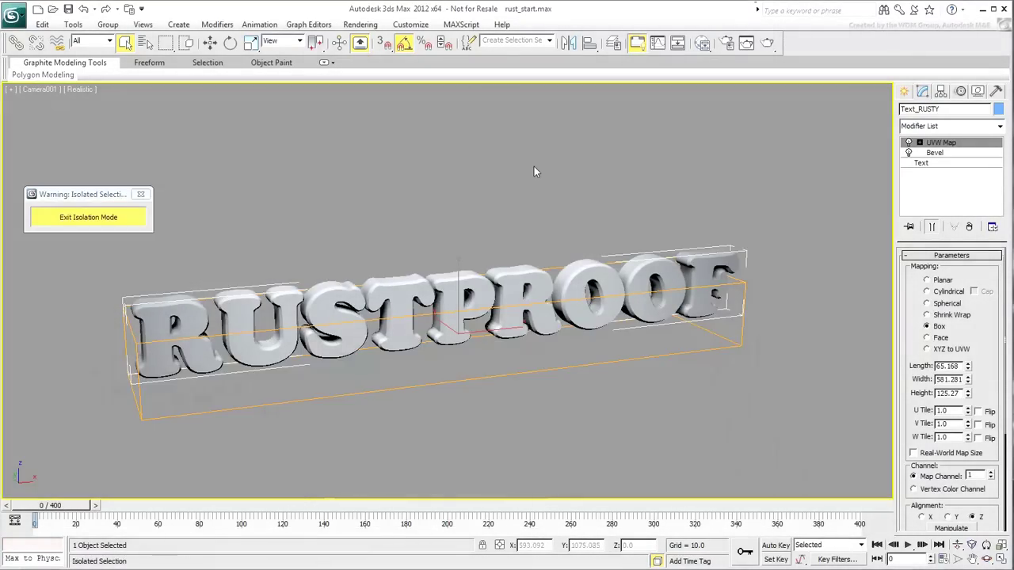
pyautogui.click(998, 110)
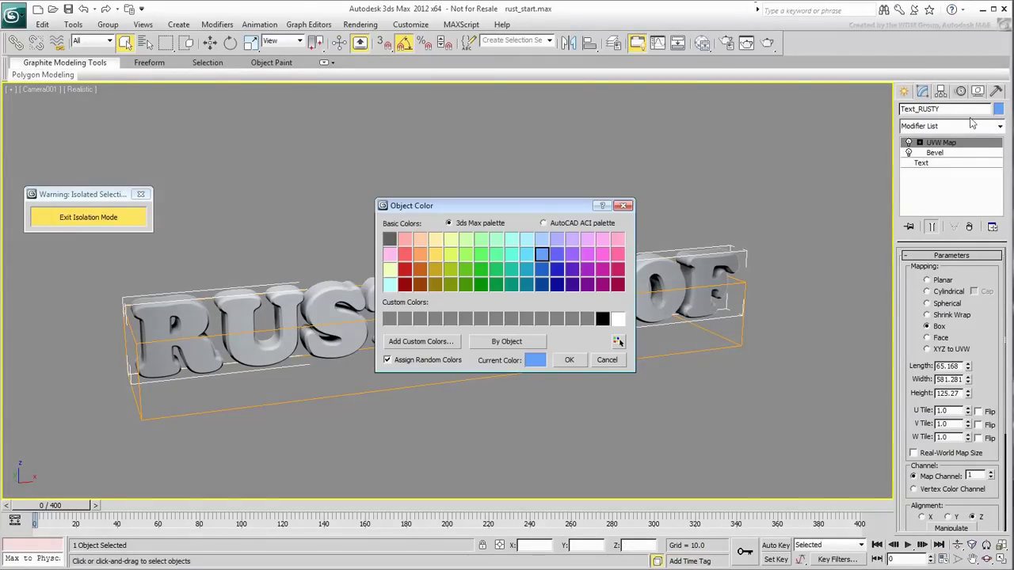
pyautogui.click(441, 254)
pyautogui.click(568, 359)
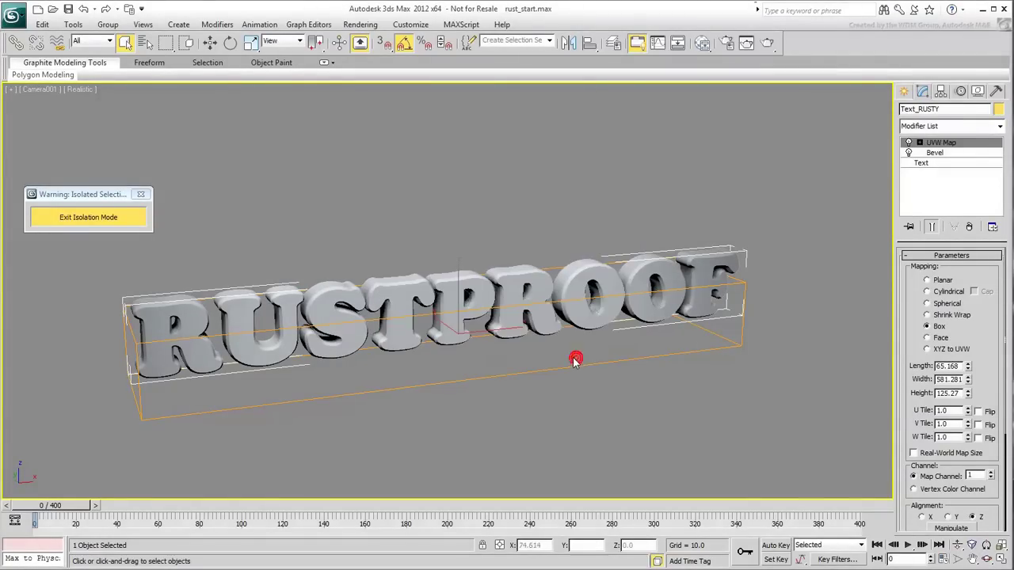
# Step: Deselect the text, toggle wireframe display off and on, then undo to reselect Text_RUSTY
pyautogui.click(594, 181)
pyautogui.press('F3')
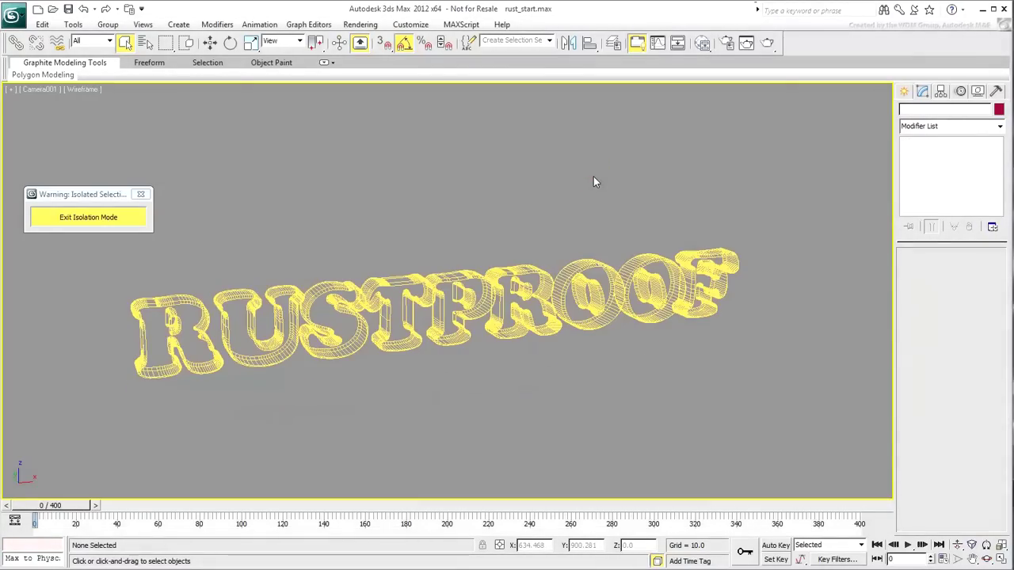
pyautogui.press('F3')
pyautogui.hotkey('ctrl', 'z')
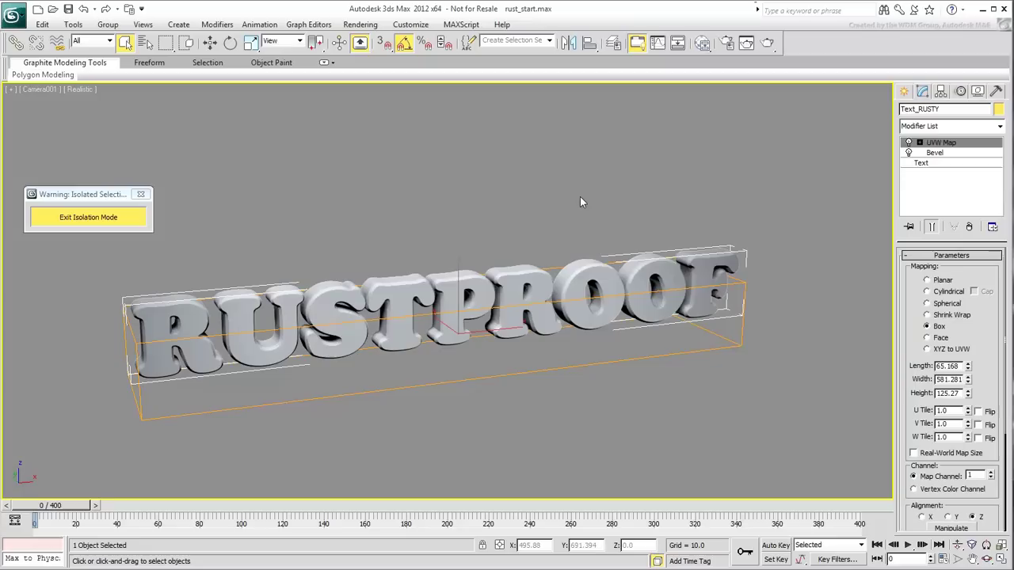
# Step: Apply the Rust material to Text_RUSTY with Show Shaded Material enabled in the viewport
pyautogui.click(703, 43)
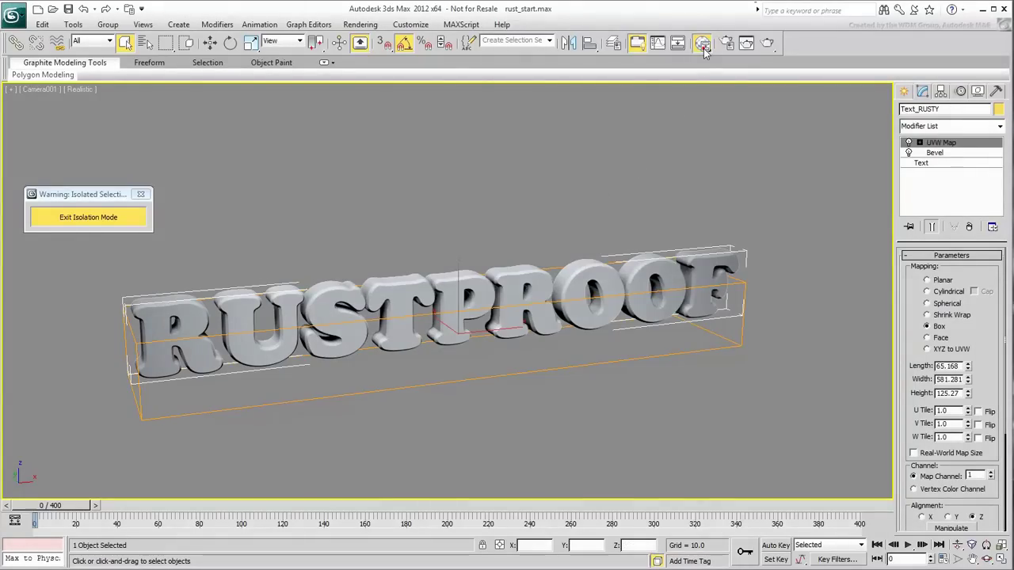
pyautogui.moveTo(336, 201); pyautogui.dragTo(345, 417, button='middle')
pyautogui.doubleClick(383, 255)
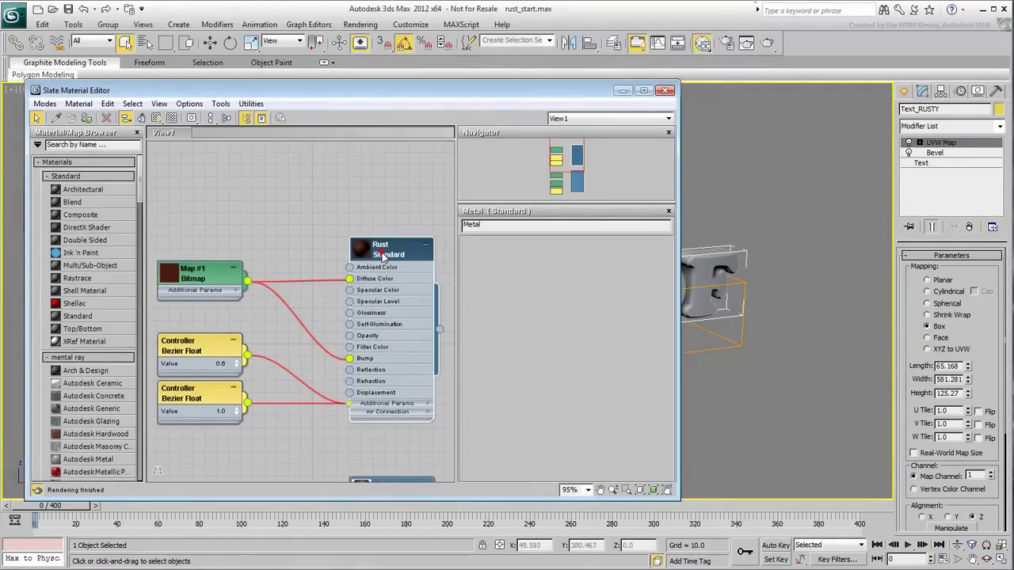
pyautogui.moveTo(438, 329); pyautogui.dragTo(699, 269)
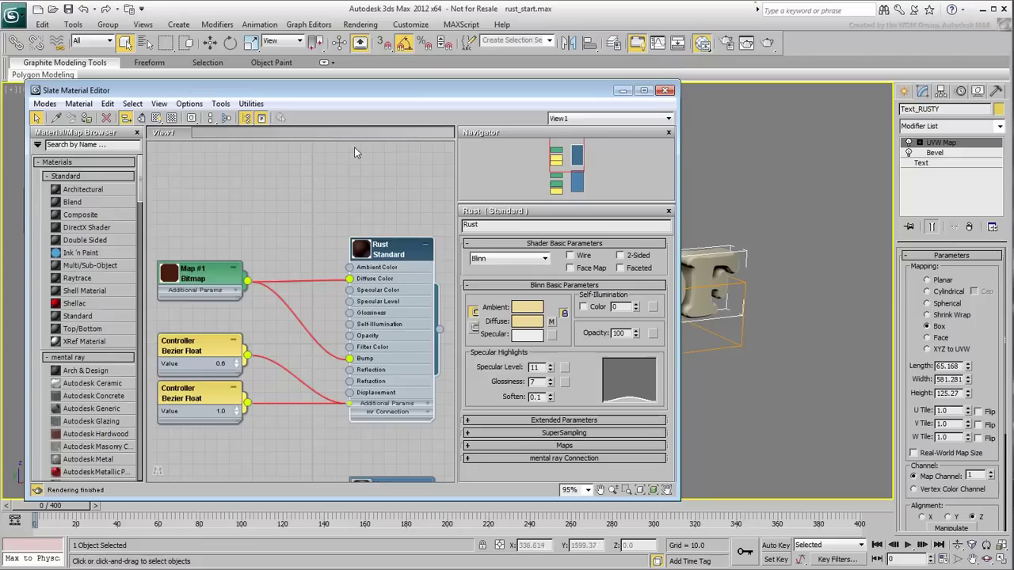
pyautogui.click(155, 118)
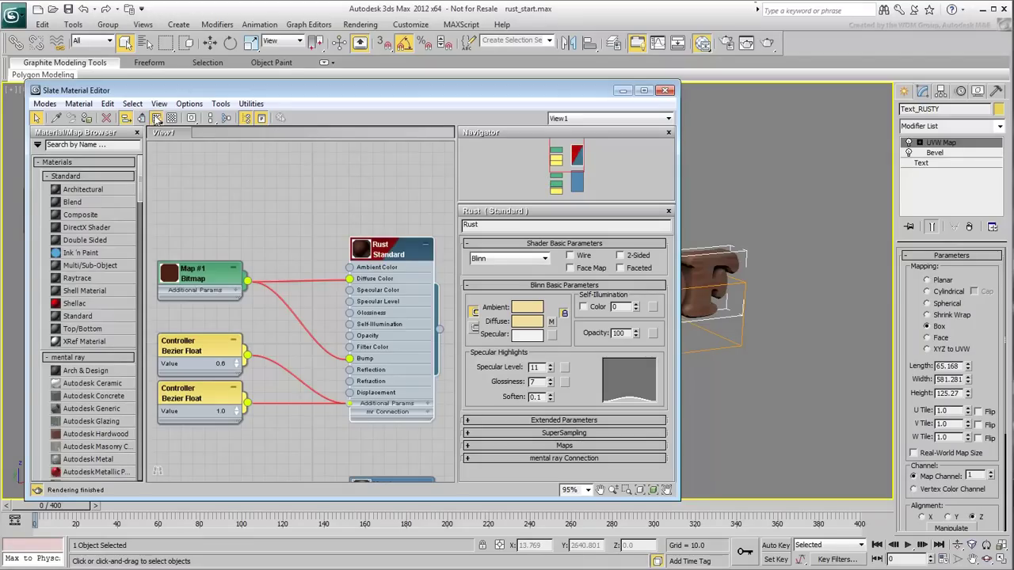
pyautogui.click(667, 92)
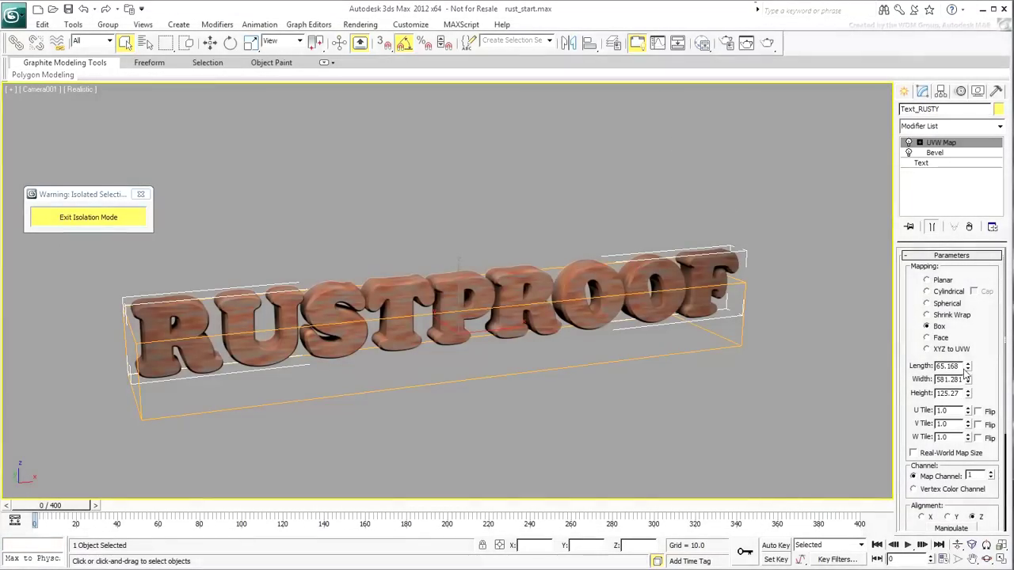
# Step: Set the UVW Map Length, Width and Height to 600 and exit Isolation Mode
pyautogui.doubleClick(947, 366)
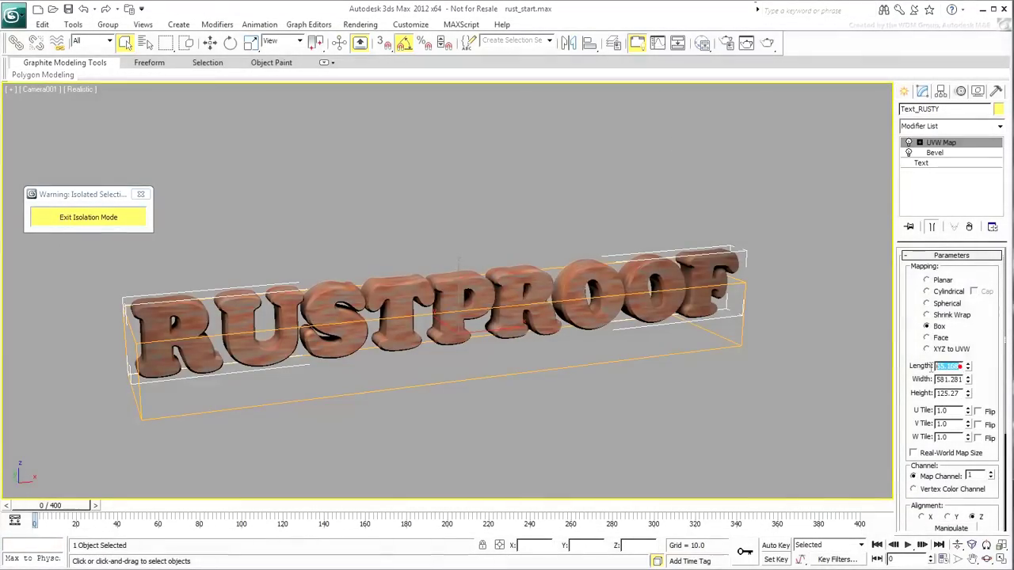
pyautogui.write('600')
pyautogui.press('Tab')
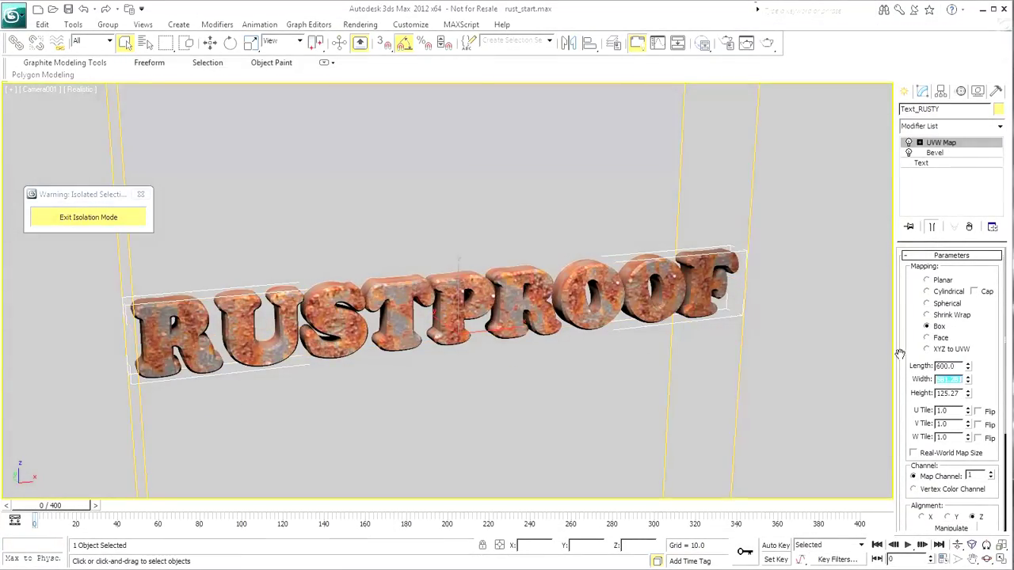
pyautogui.write('600')
pyautogui.press('Tab')
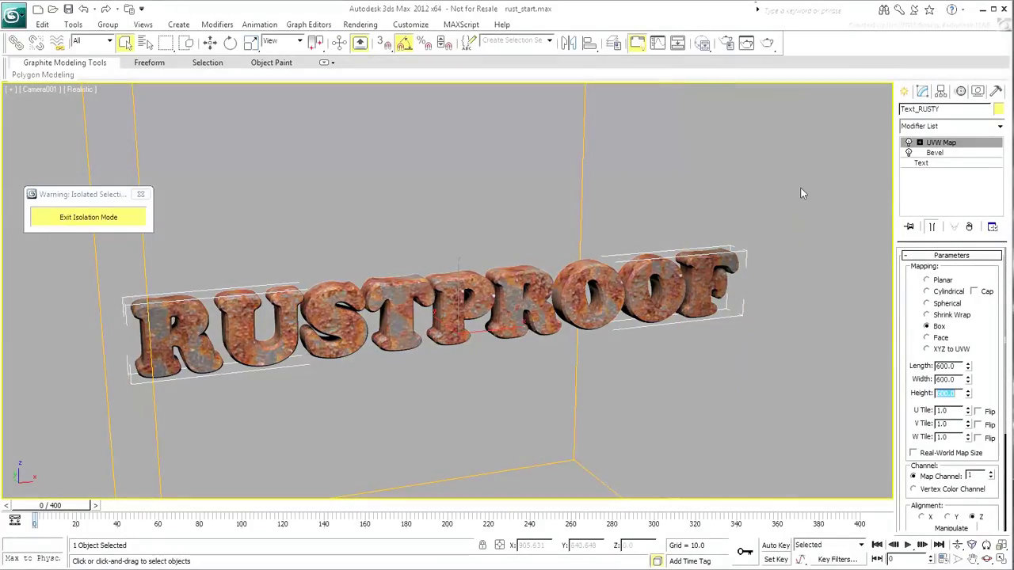
pyautogui.click(112, 217)
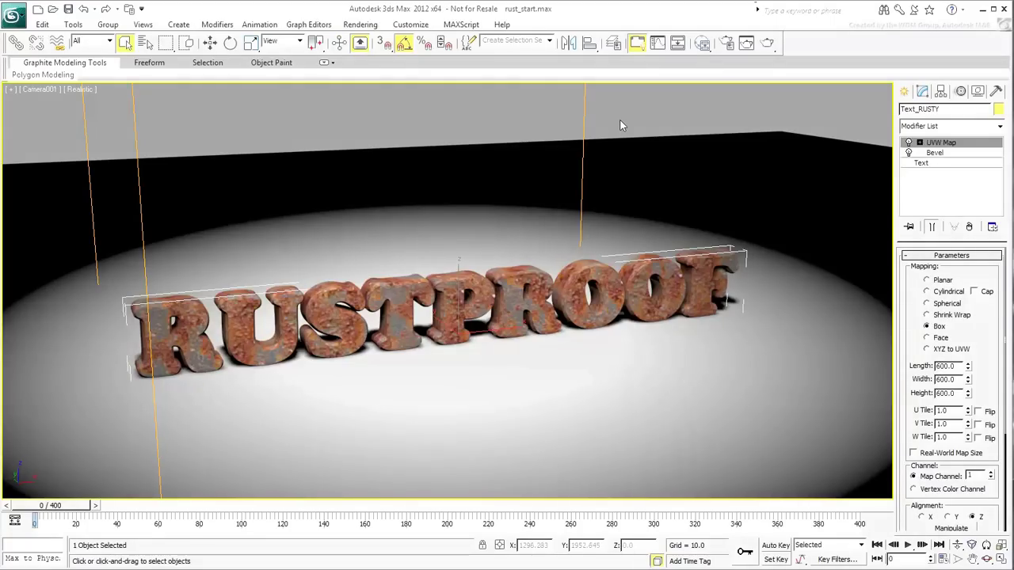
# Step: Hide Text_RUSTY, then select Text_CLEAN and add a Slice modifier to it
pyautogui.rightClick(498, 252)
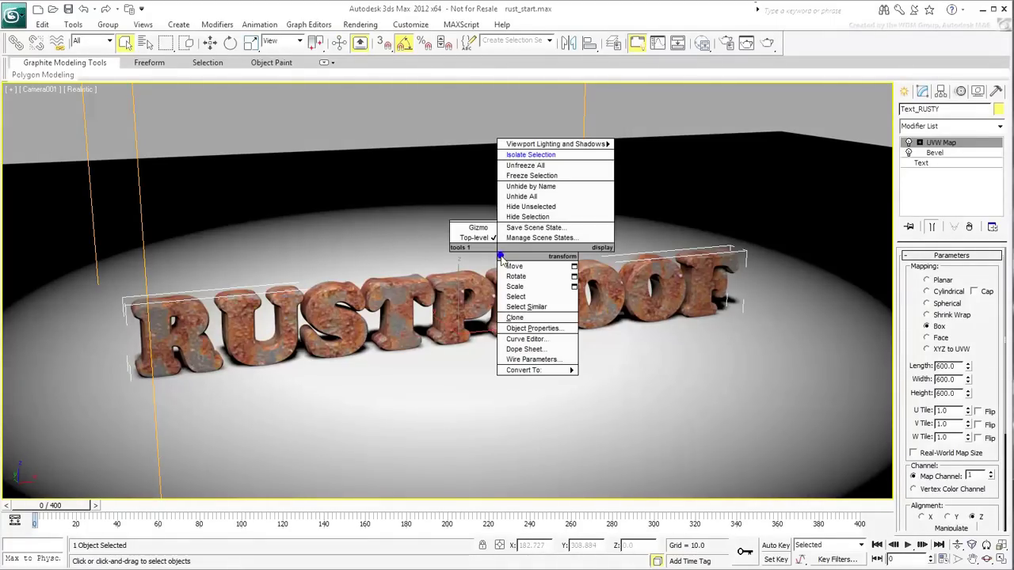
pyautogui.click(524, 216)
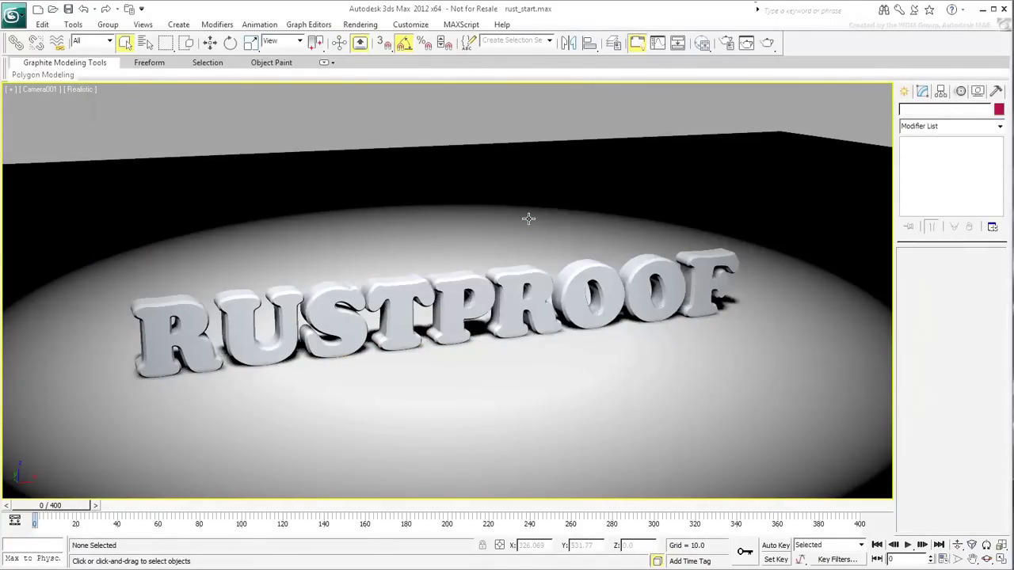
pyautogui.click(534, 290)
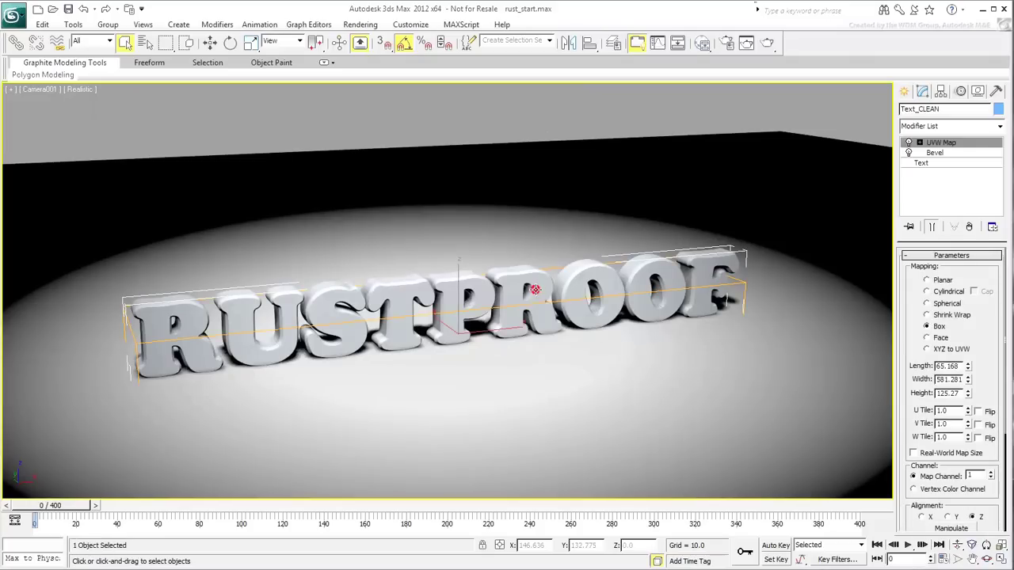
pyautogui.click(971, 127)
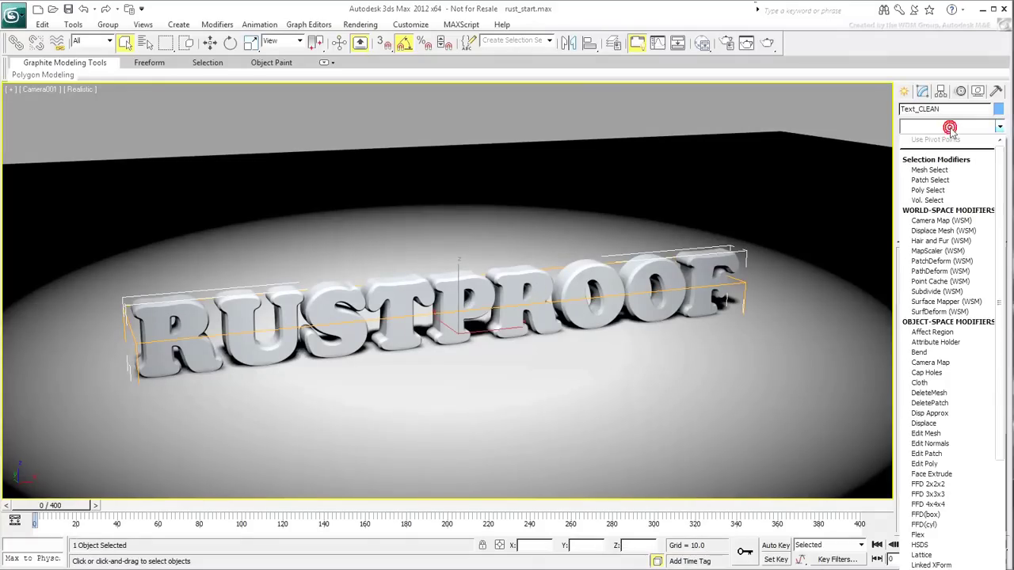
pyautogui.scroll(-15, 930, 457)
pyautogui.click(919, 453)
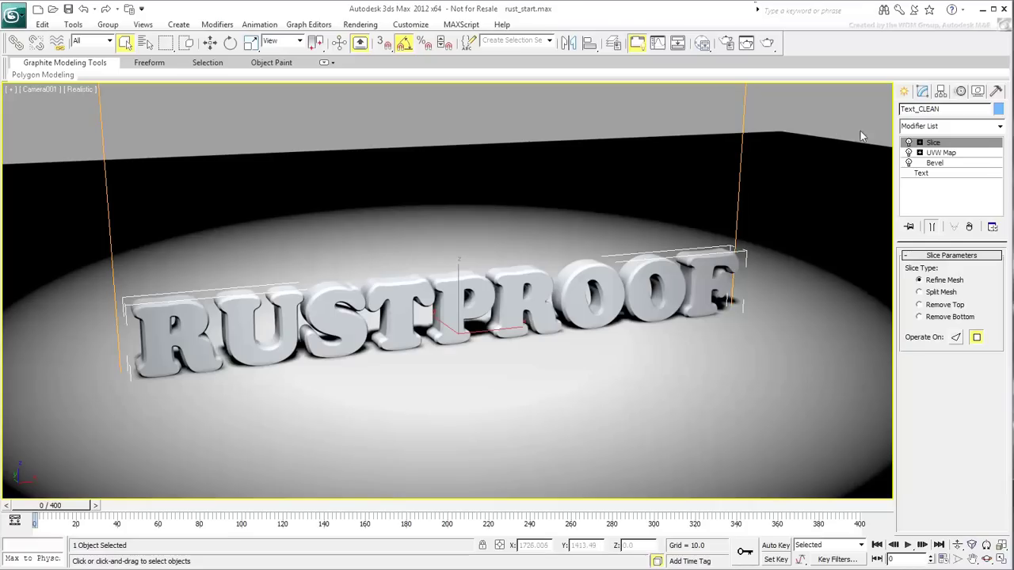
# Step: Rotate the Slice Plane upright across the text and set Slice Type to Remove Top
pyautogui.click(919, 143)
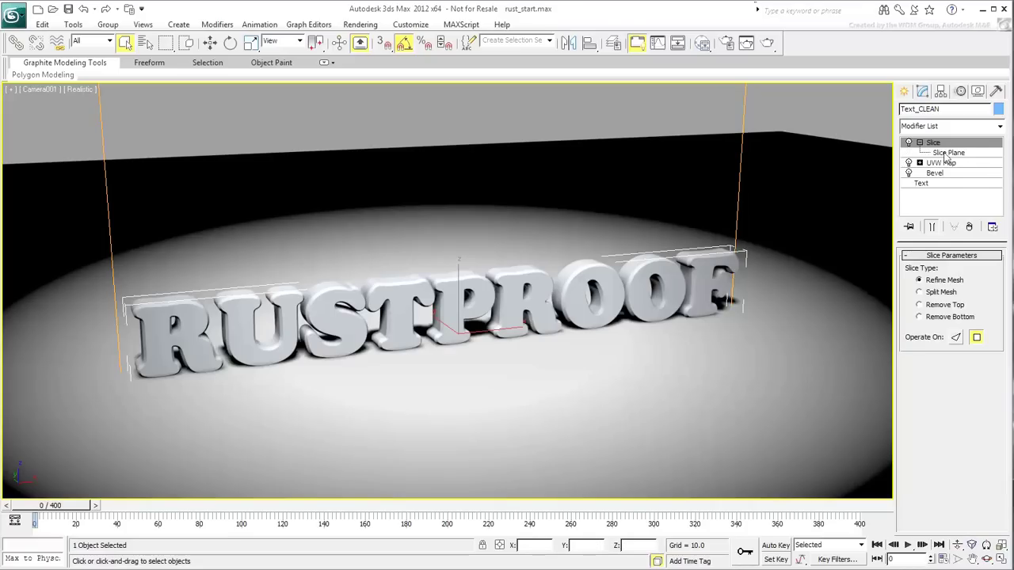
pyautogui.click(924, 153)
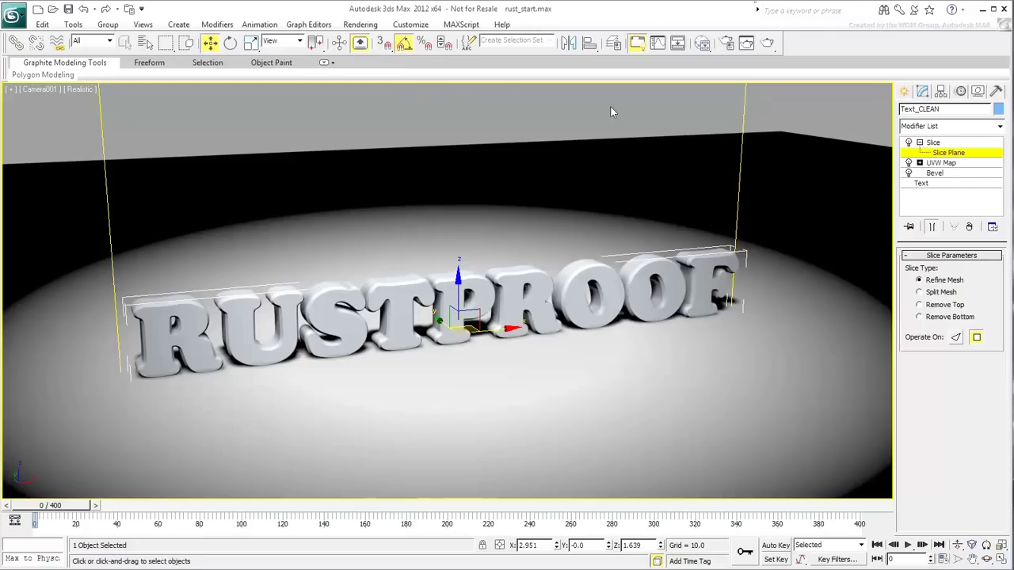
pyautogui.click(231, 44)
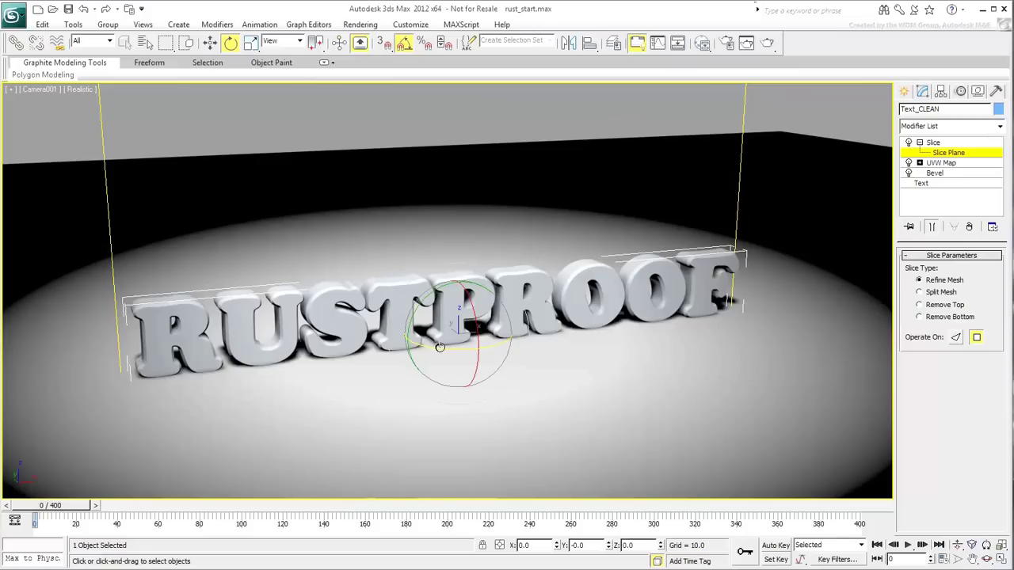
pyautogui.moveTo(439, 347); pyautogui.dragTo(496, 356)
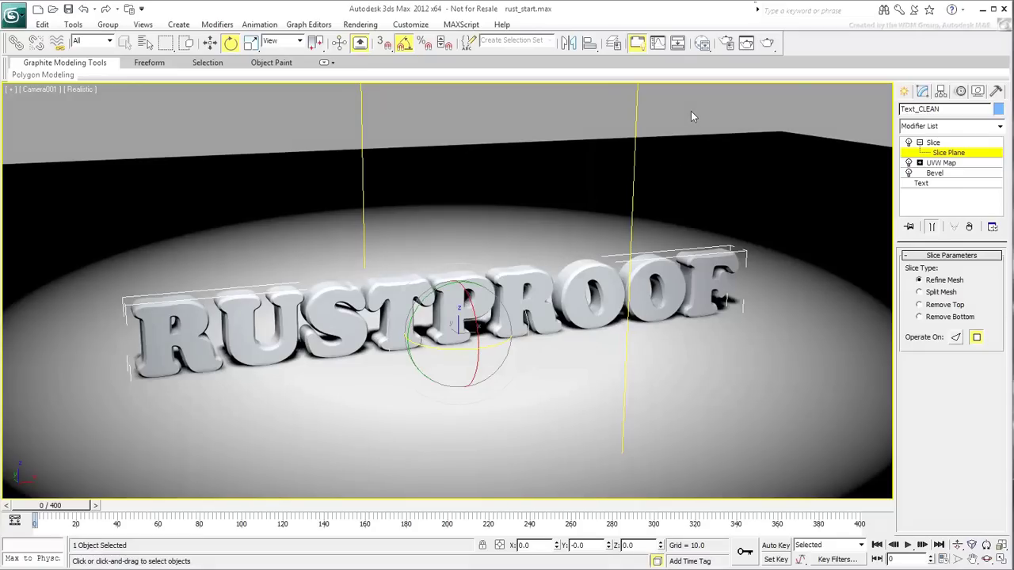
pyautogui.click(920, 305)
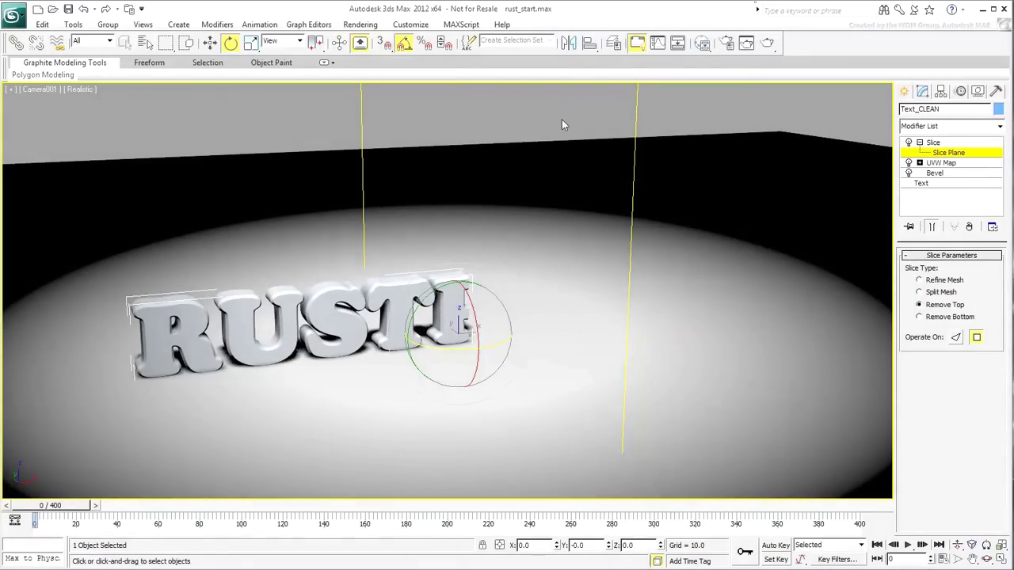
pyautogui.click(210, 42)
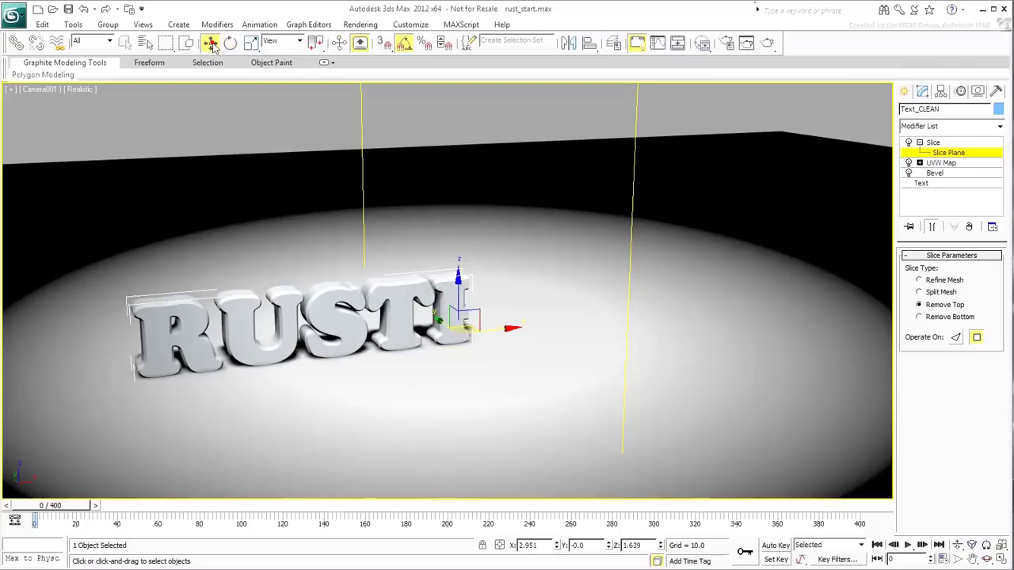
# Step: Move the slice plane left to X -318.037 so no RUSTPROOF text remains visible
pyautogui.moveTo(499, 329)
pyautogui.mouseDown()
pyautogui.moveTo(222, 346)
pyautogui.moveTo(470, 306)
pyautogui.moveTo(744, 290)
pyautogui.moveTo(507, 321)
pyautogui.moveTo(516, 324)
pyautogui.mouseUp()
pyautogui.moveTo(502, 328); pyautogui.dragTo(139, 377)
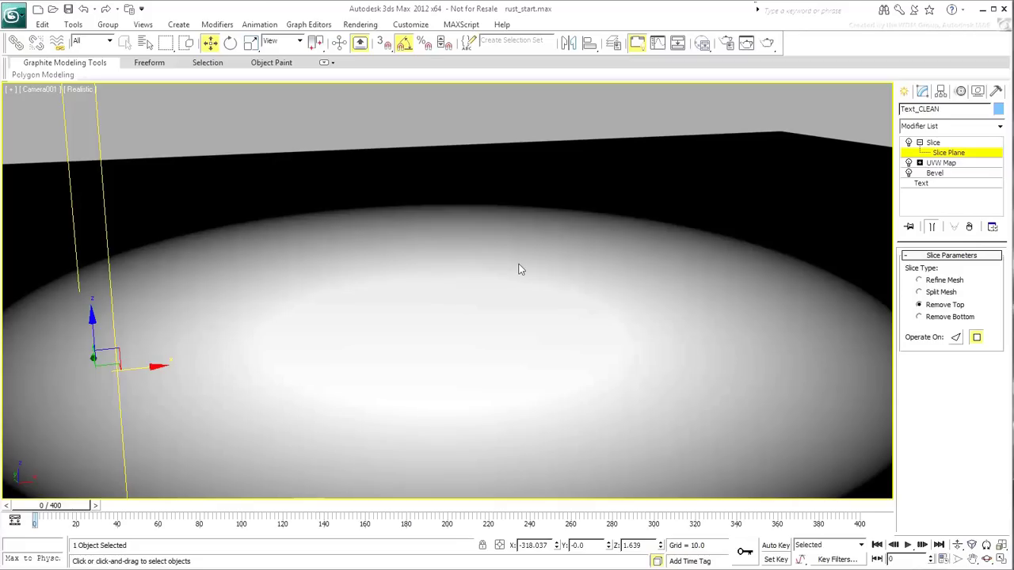
# Step: With Auto Key, key the slice plane to X 363.501 at frame 300 and shift the start key to frame 60
pyautogui.click(776, 546)
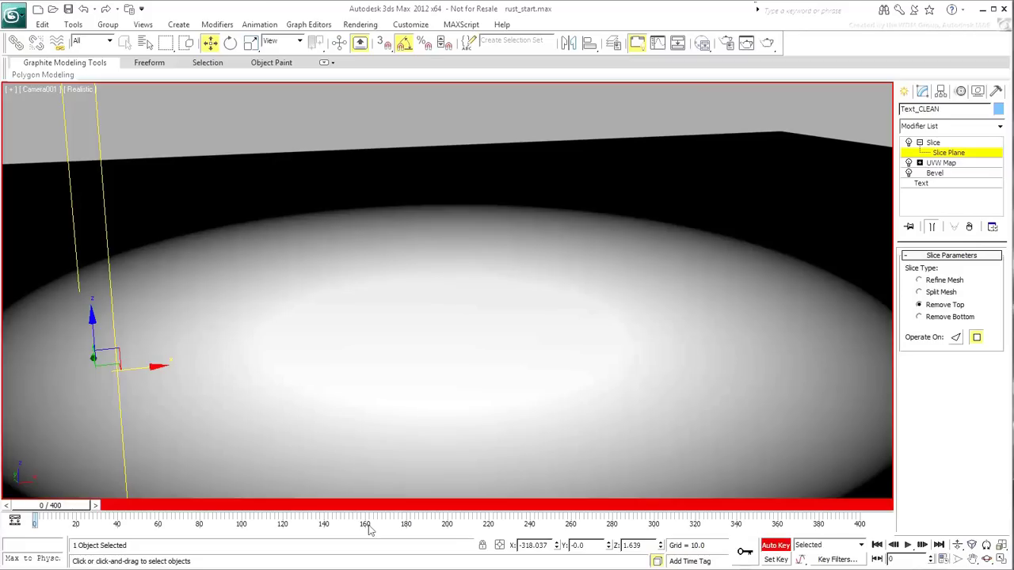
pyautogui.moveTo(79, 506); pyautogui.dragTo(626, 506)
pyautogui.moveTo(645, 548); pyautogui.dragTo(666, 547)
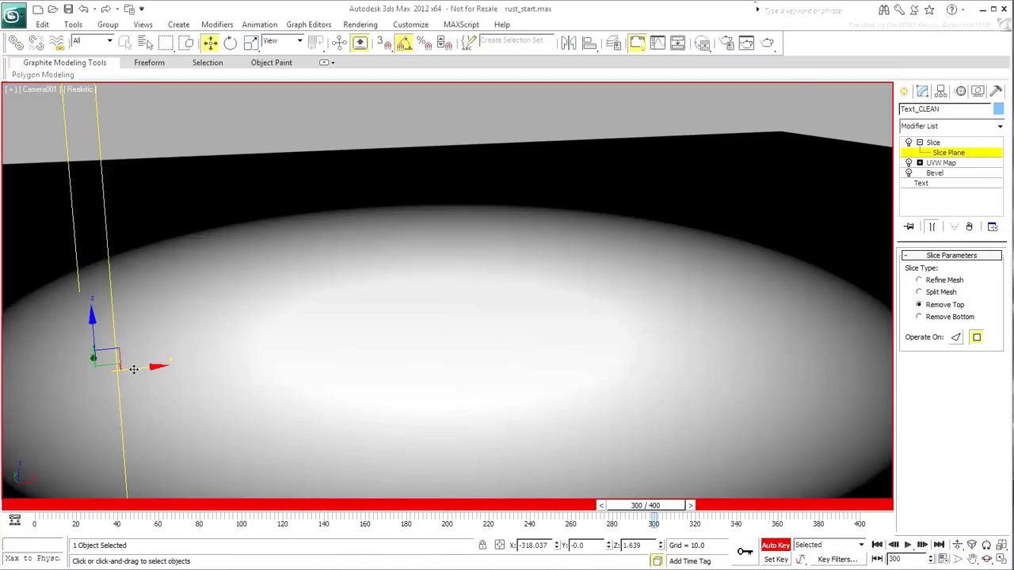
pyautogui.moveTo(134, 369); pyautogui.dragTo(813, 316)
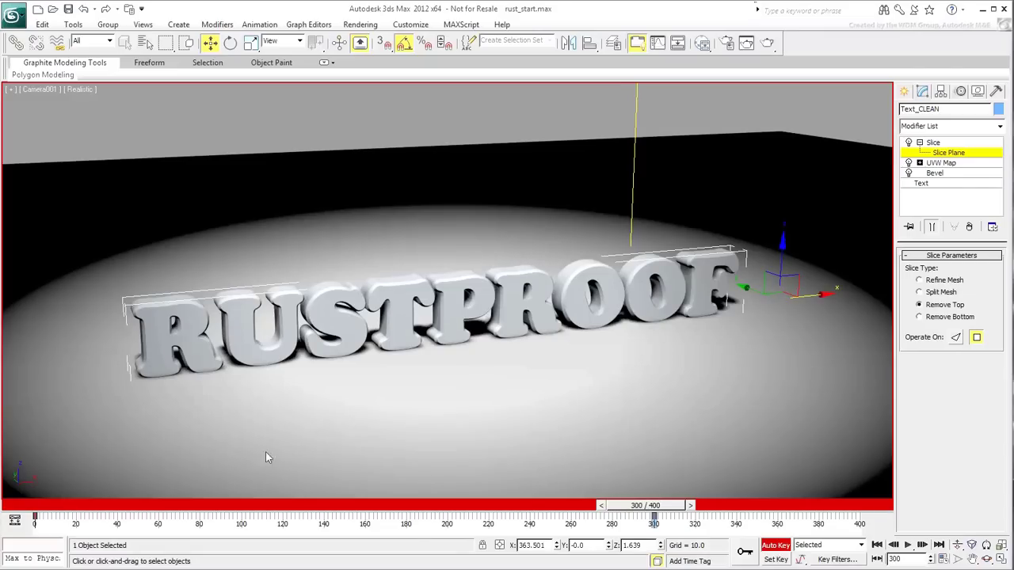
pyautogui.moveTo(35, 519); pyautogui.dragTo(158, 524)
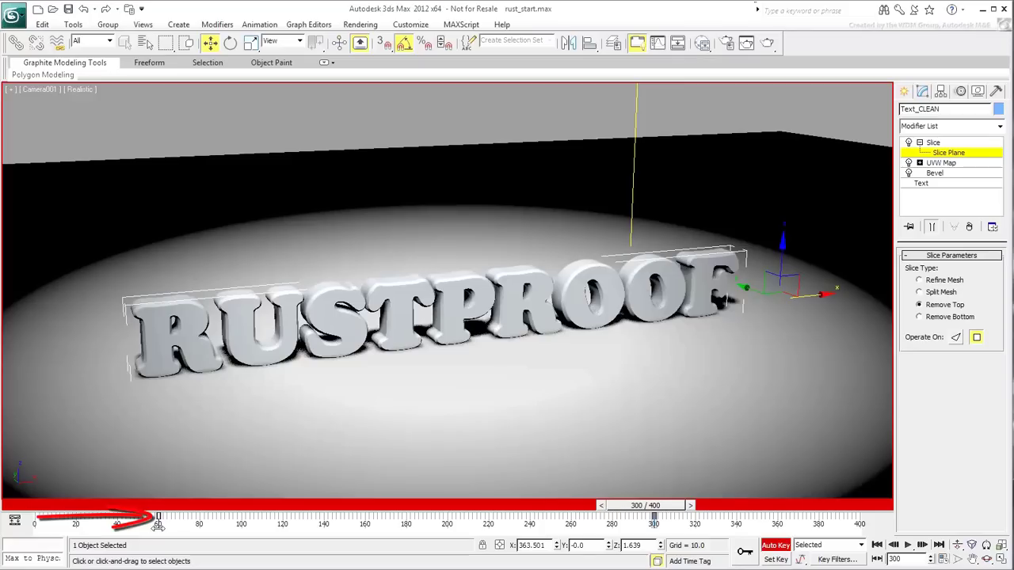
pyautogui.moveTo(646, 505); pyautogui.dragTo(694, 483)
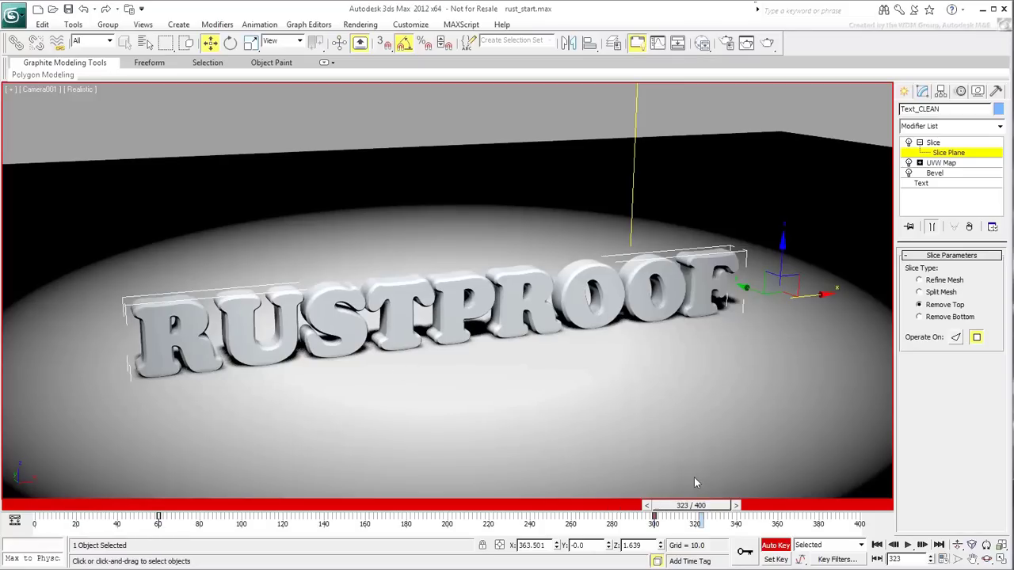
# Step: Exit Slice Plane level, turn off Auto Key, and return the time slider to frame 0
pyautogui.click(946, 153)
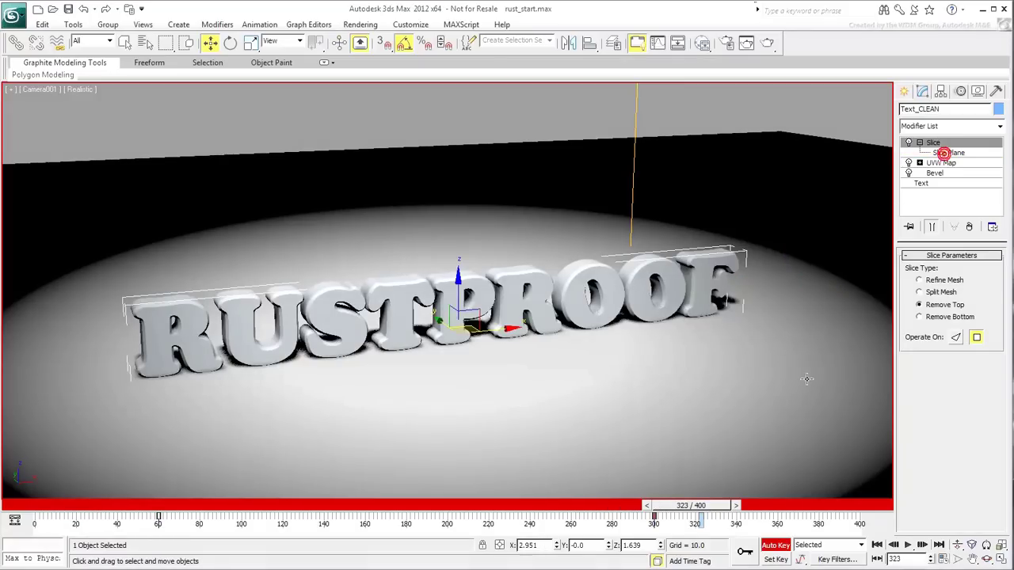
pyautogui.click(778, 545)
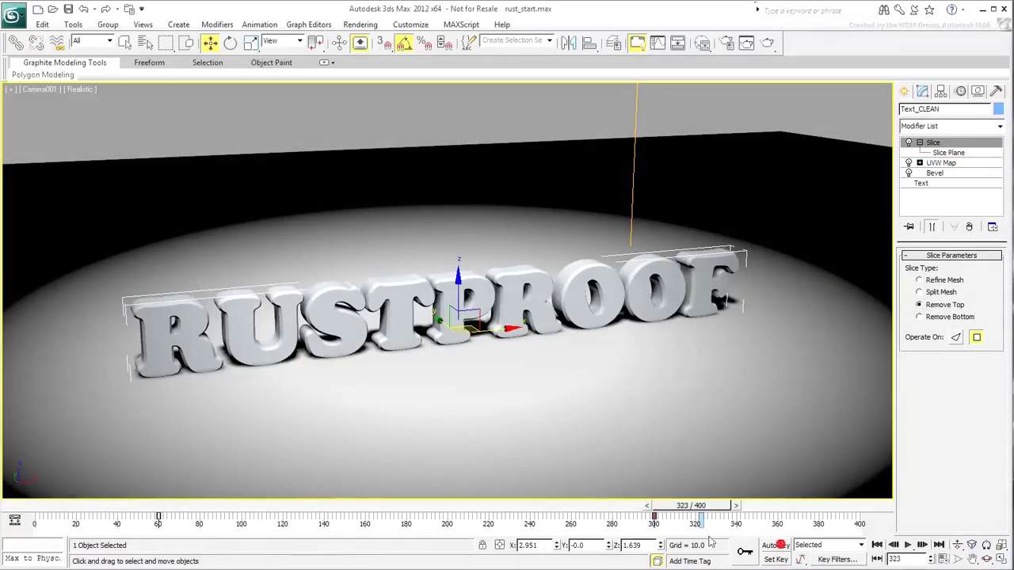
pyautogui.click(46, 505)
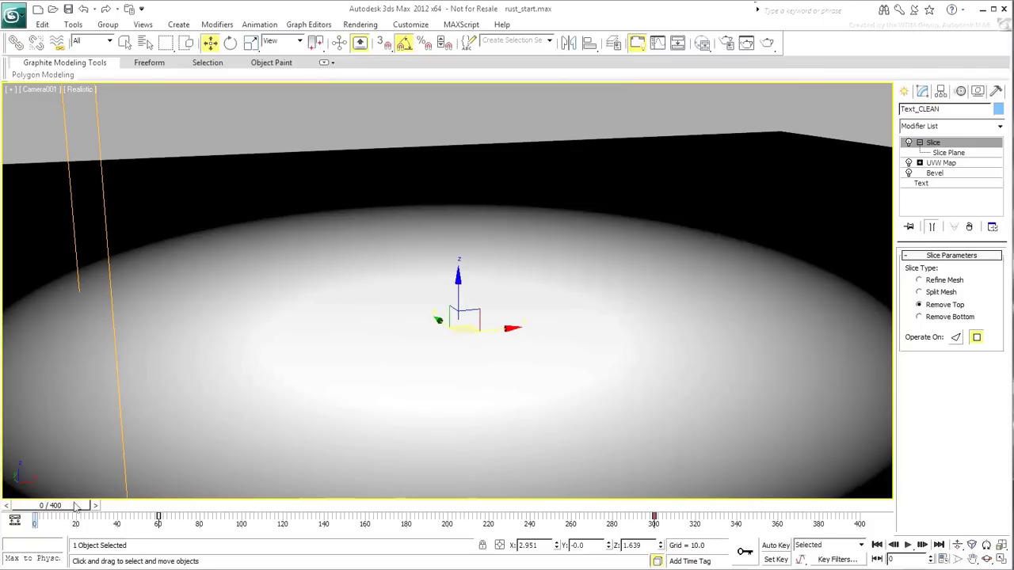
pyautogui.moveTo(77, 507); pyautogui.dragTo(45, 472)
# Step: Unhide all objects and copy the Slice modifier onto Text_RUSTY, previewing its animation
pyautogui.press('w')
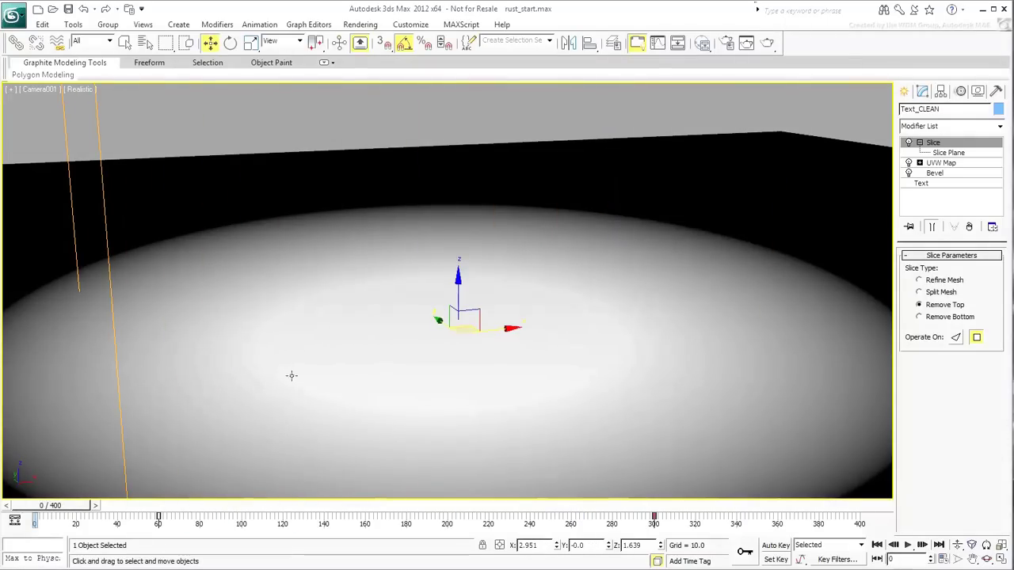
pyautogui.rightClick(364, 252)
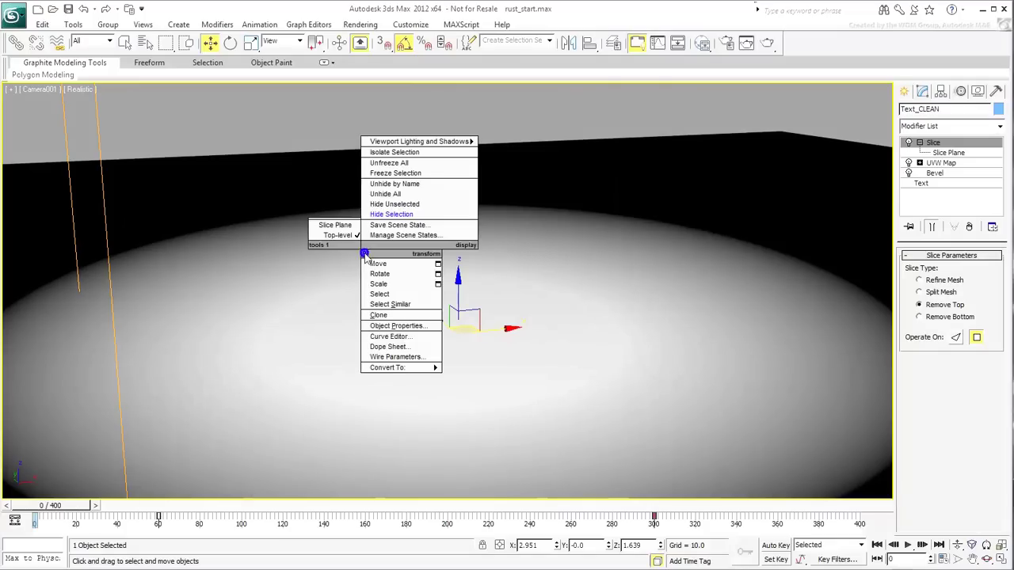
pyautogui.click(401, 194)
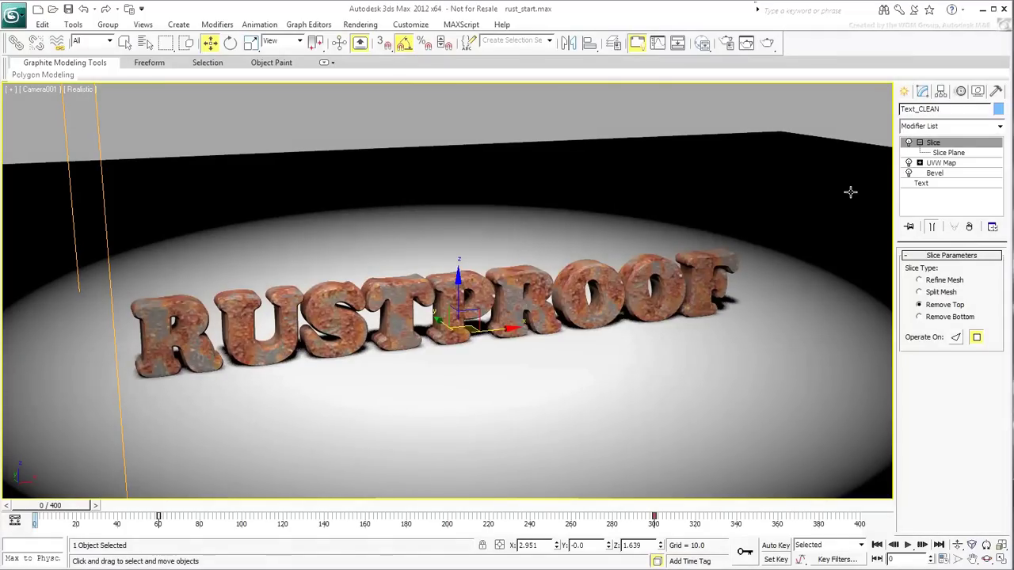
pyautogui.moveTo(947, 143); pyautogui.dragTo(664, 271)
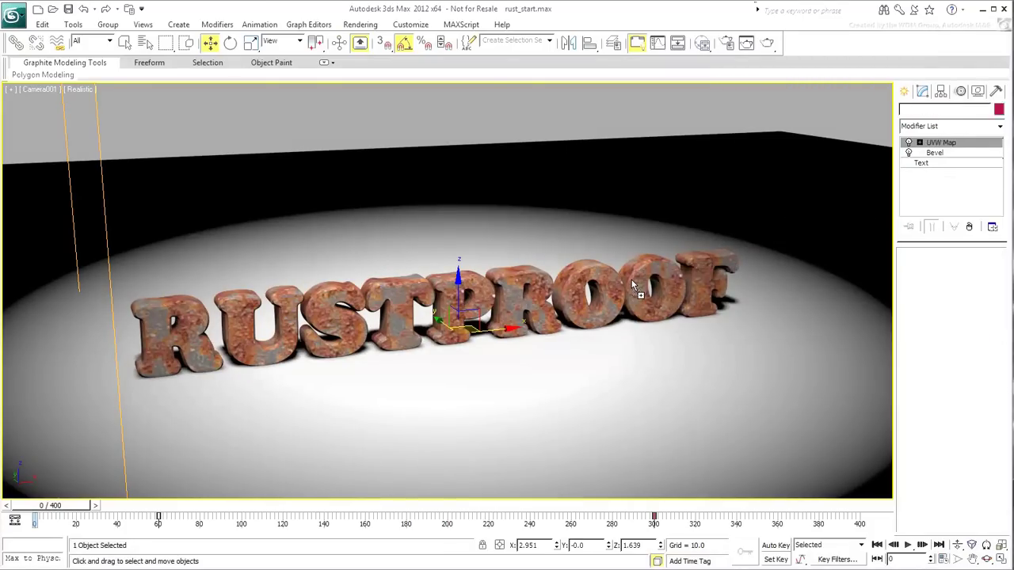
pyautogui.moveTo(59, 495); pyautogui.dragTo(131, 526)
# Step: Set Text_RUSTY's Slice Type to Remove Bottom and scrub the timeline to verify
pyautogui.press('w')
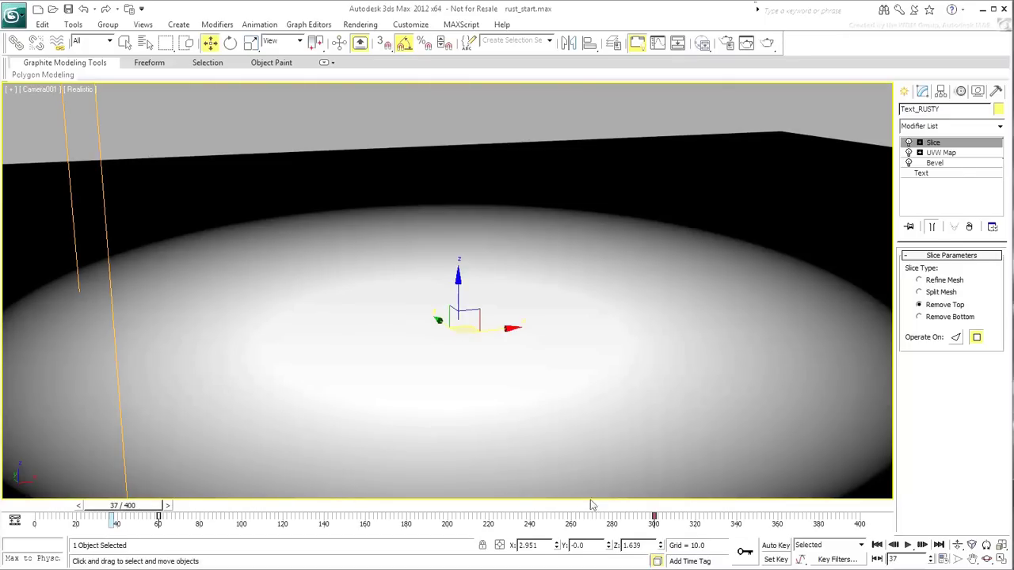
pyautogui.click(920, 316)
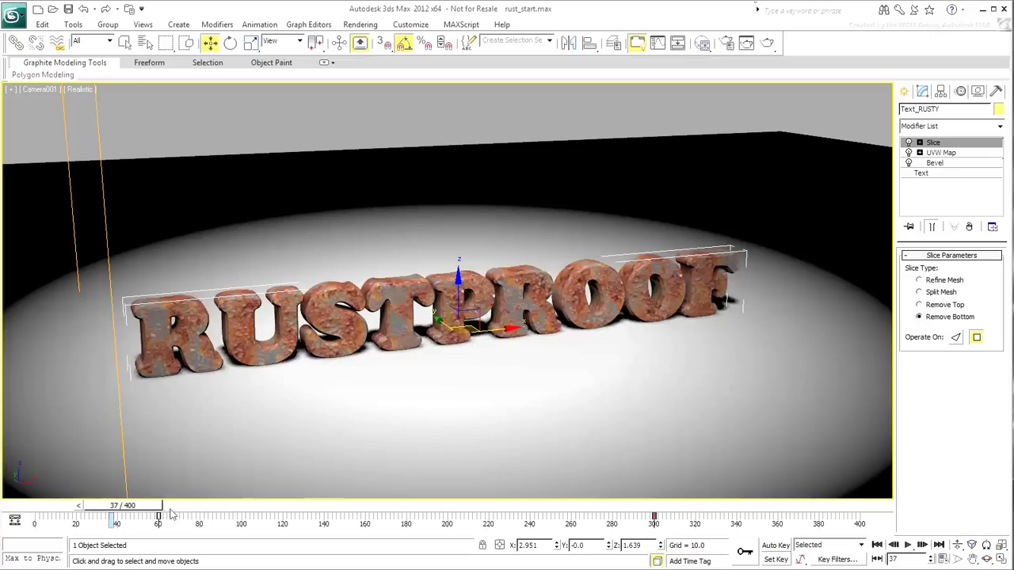
pyautogui.moveTo(131, 513); pyautogui.dragTo(402, 507)
# Step: Inspect the Rust material in the Slate Material Editor, close it, and scrub to review
pyautogui.press('w')
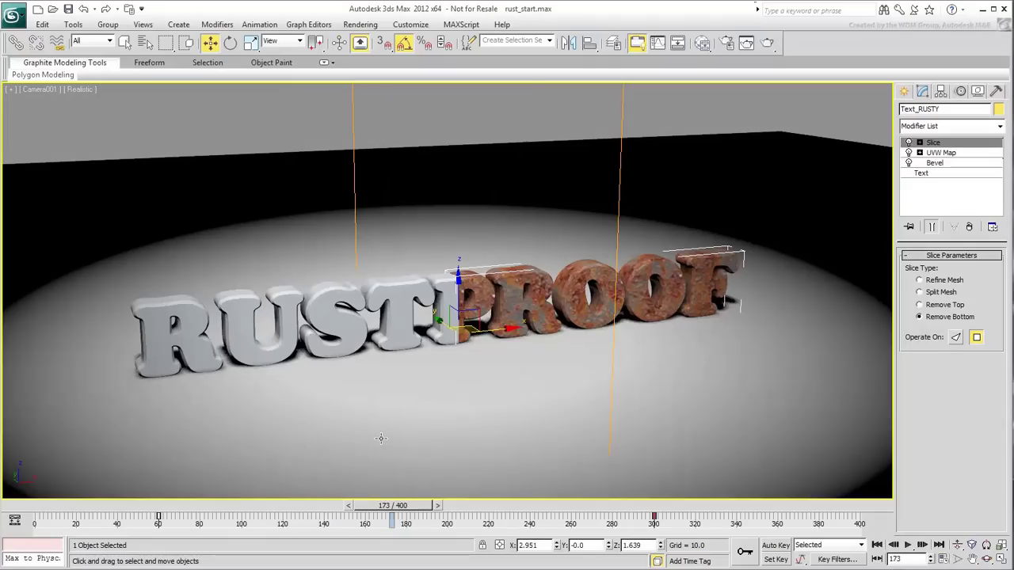
pyautogui.click(702, 45)
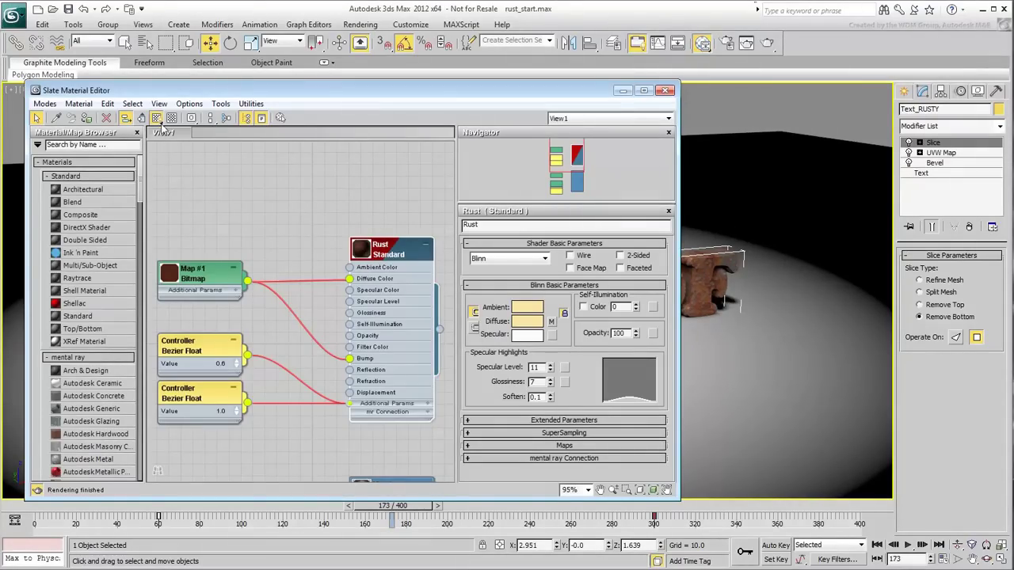
pyautogui.click(666, 90)
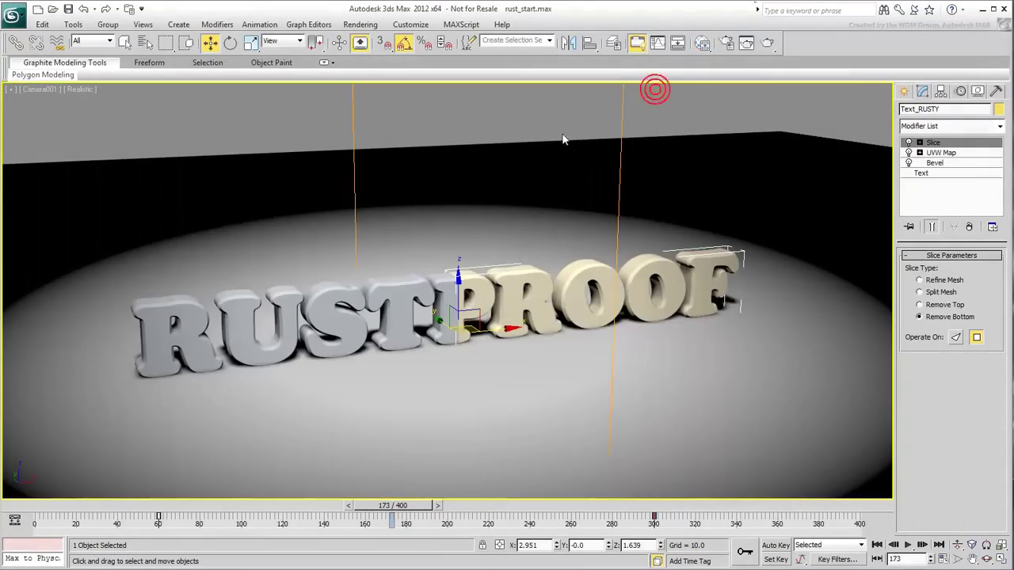
pyautogui.moveTo(53, 507); pyautogui.dragTo(348, 506)
pyautogui.press('w')
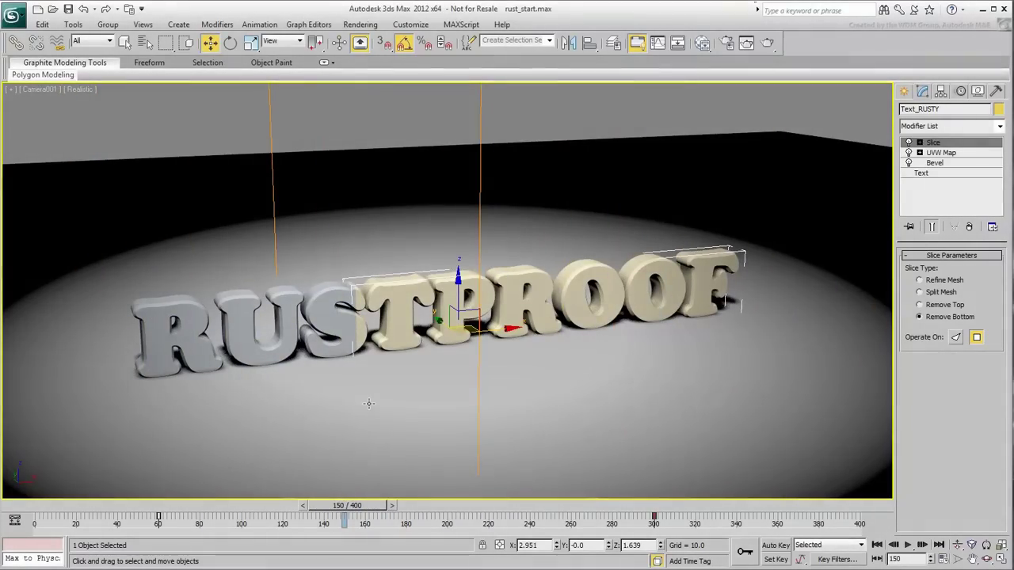